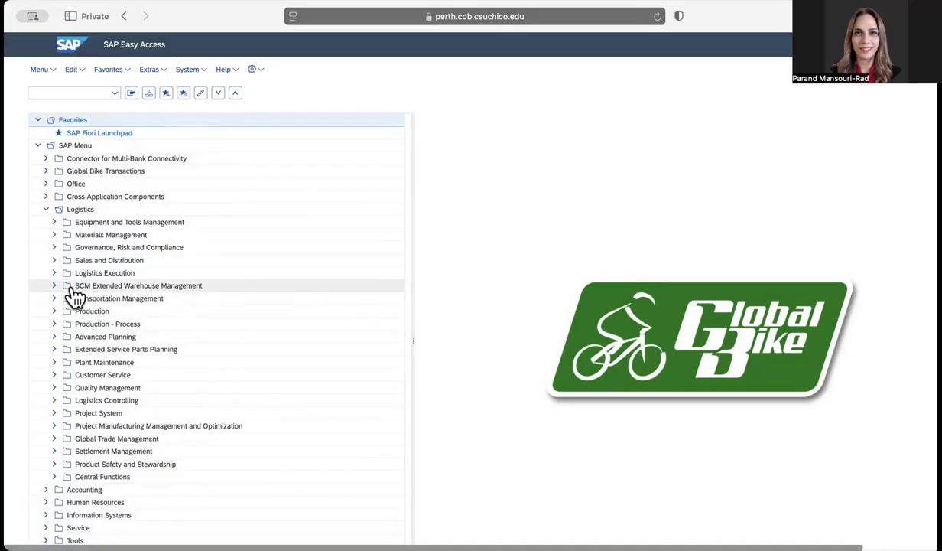
- Open the Create Inquiry transaction for Sales and Distribution and set the inquiry type to IN
left_click(54, 261)
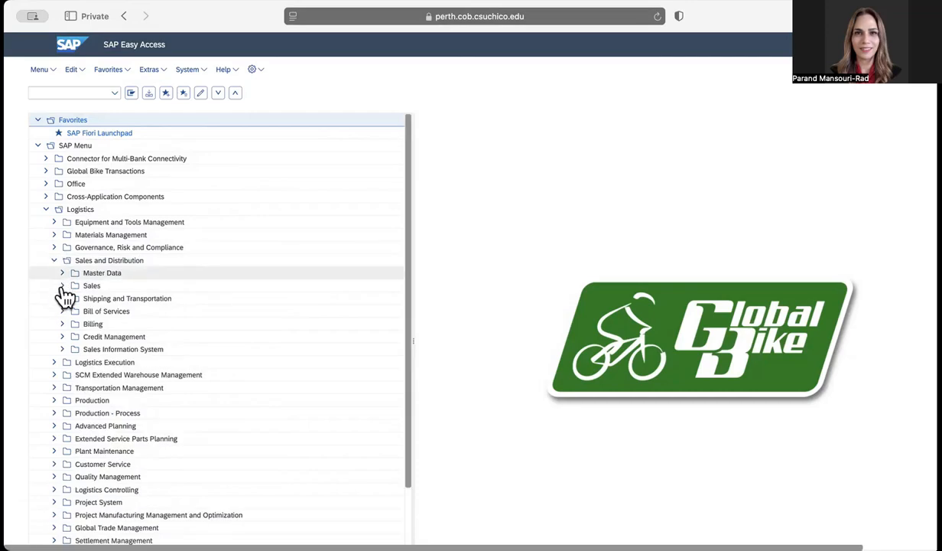
left_click(62, 286)
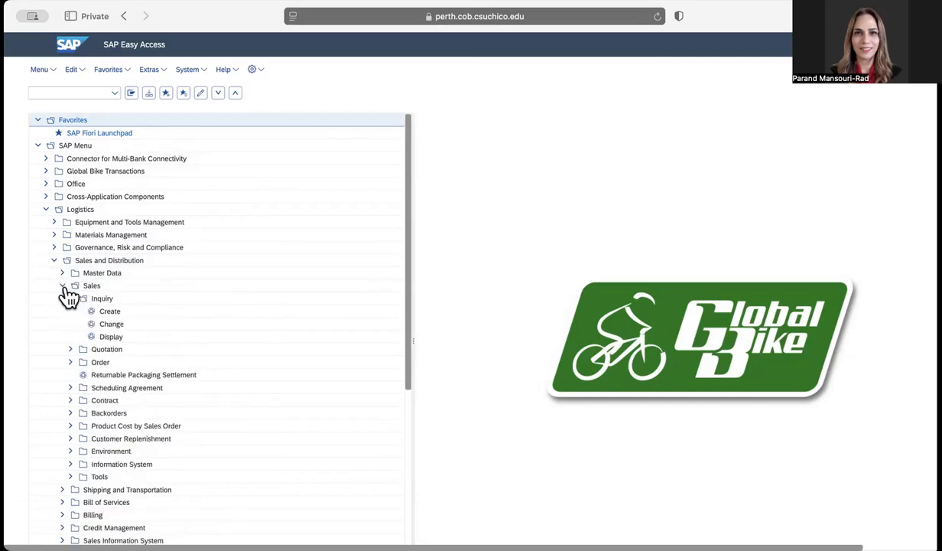
double_click(112, 314)
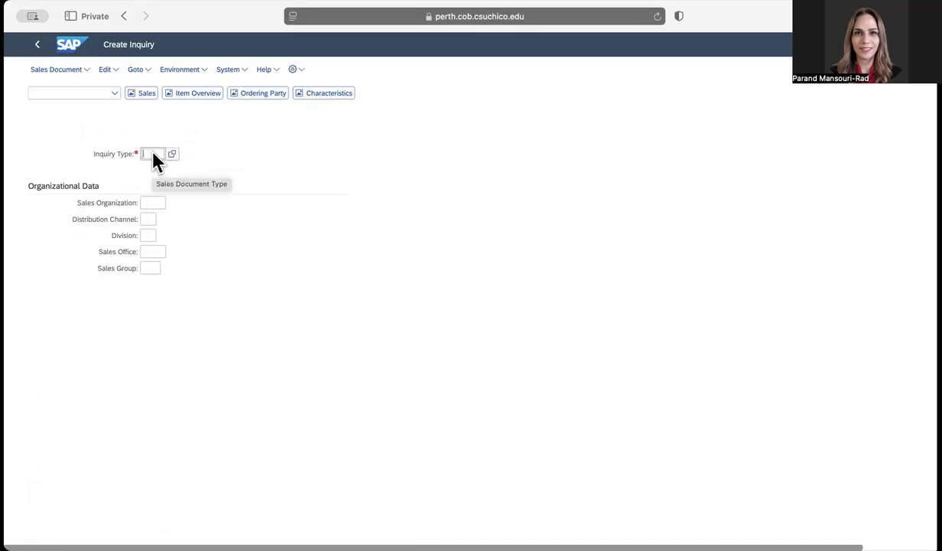
type("IN")
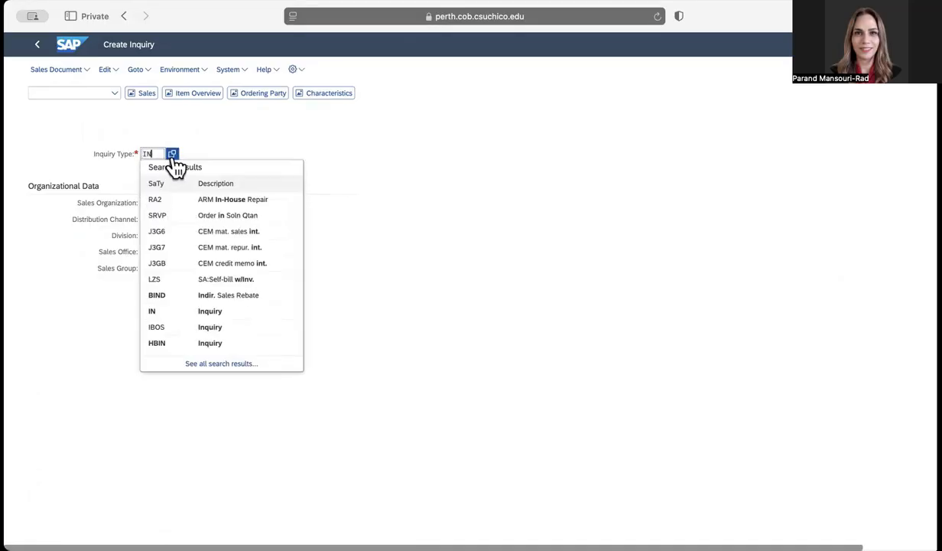
left_click(204, 313)
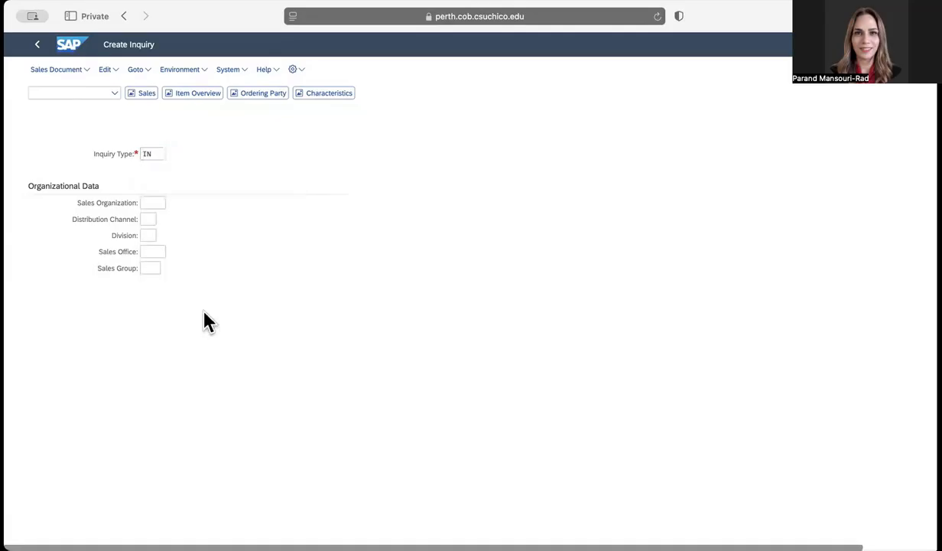
- Set sales organization UE00, distribution channel WH and division BI for the inquiry, and continue to its overview
left_click(153, 204)
left_click(172, 203)
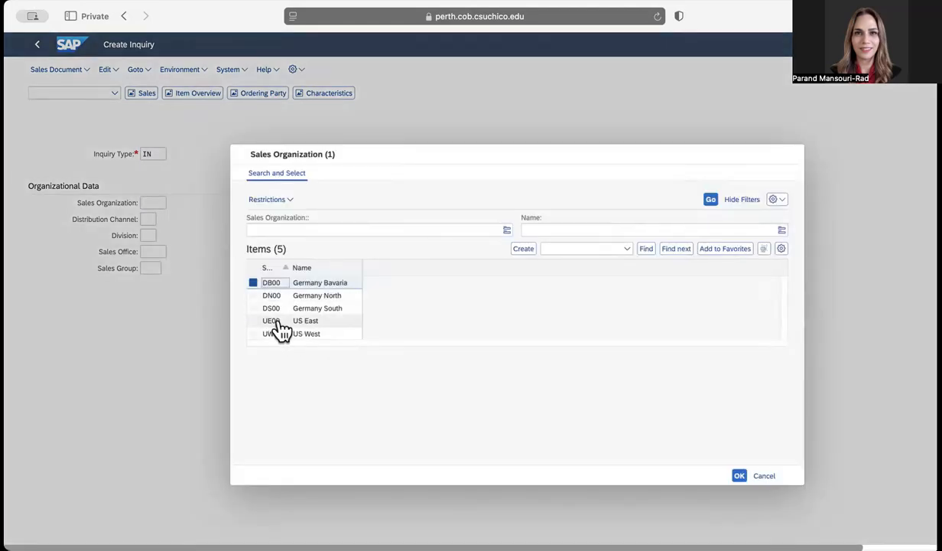
left_click(309, 329)
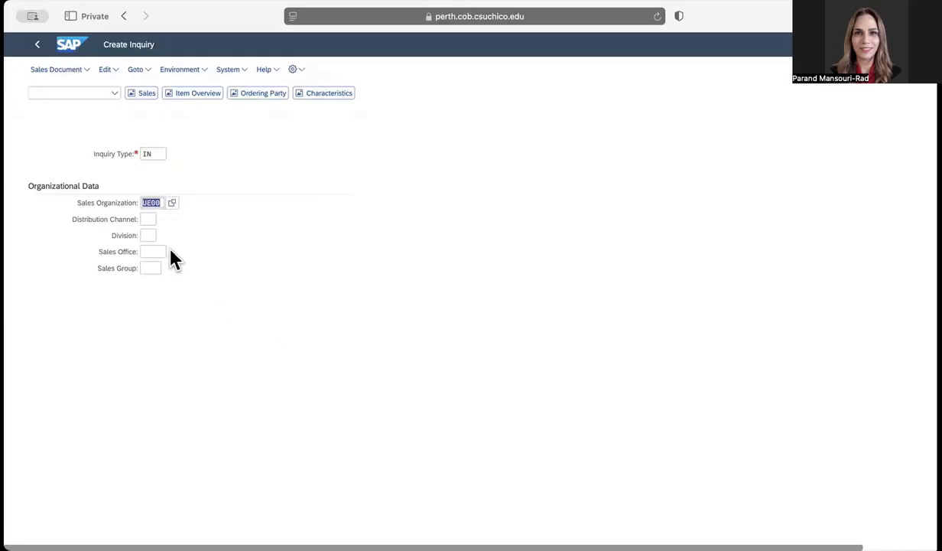
left_click(148, 219)
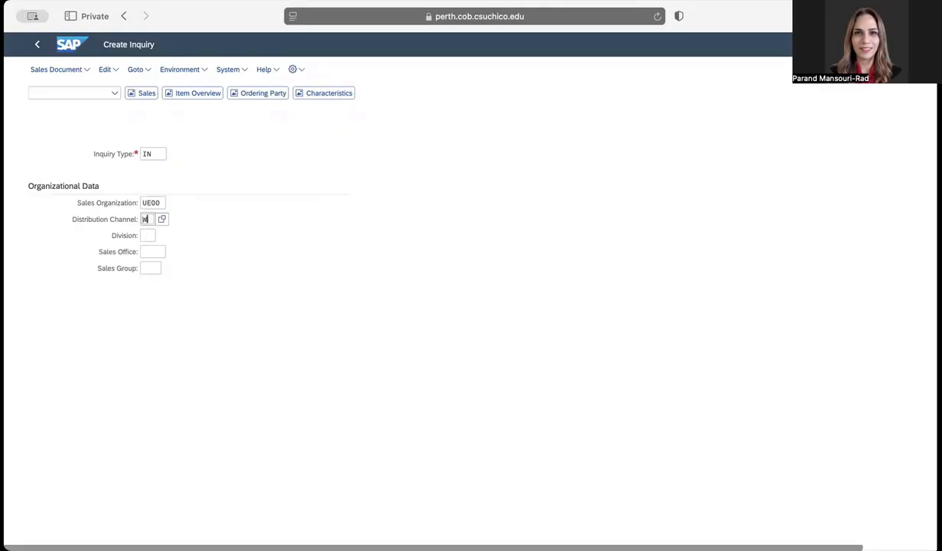
type("WH")
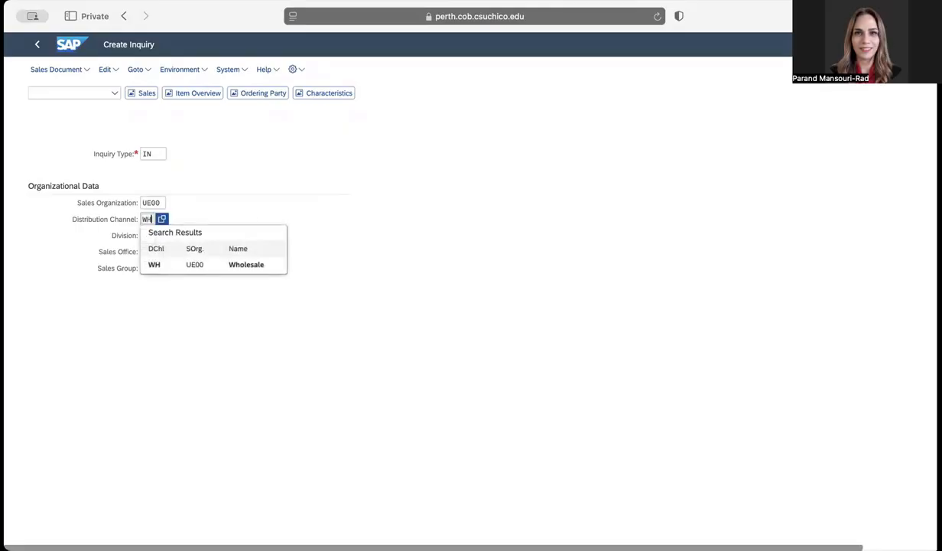
left_click(206, 223)
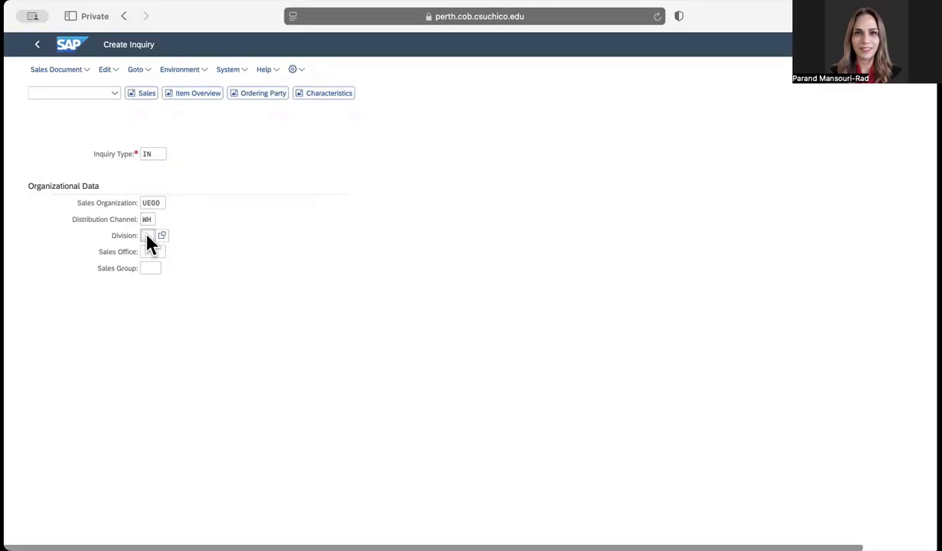
type("BI")
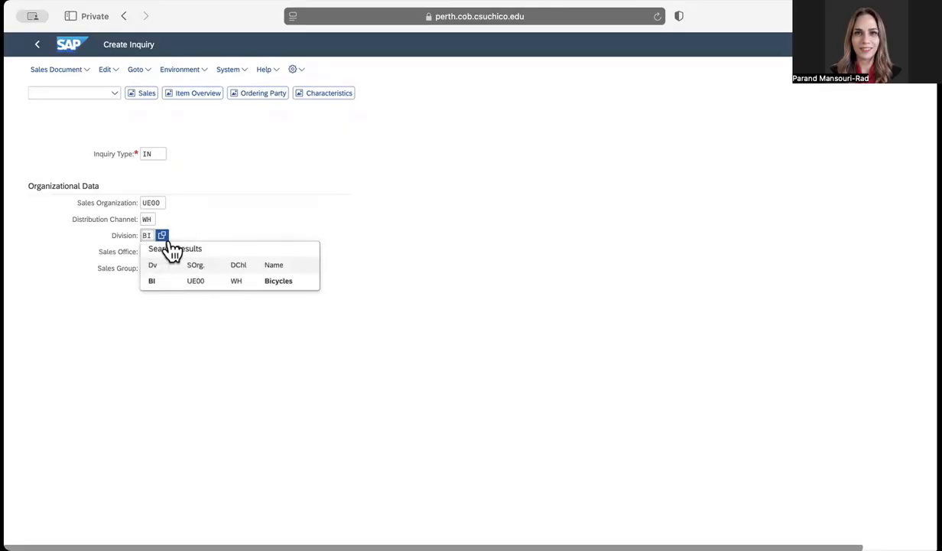
left_click(254, 289)
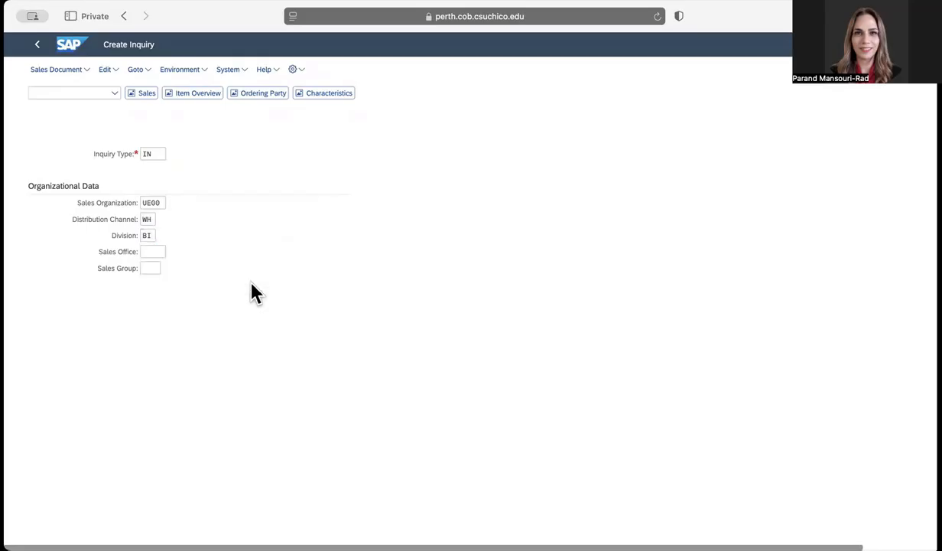
scroll(549, 463, "down", 2)
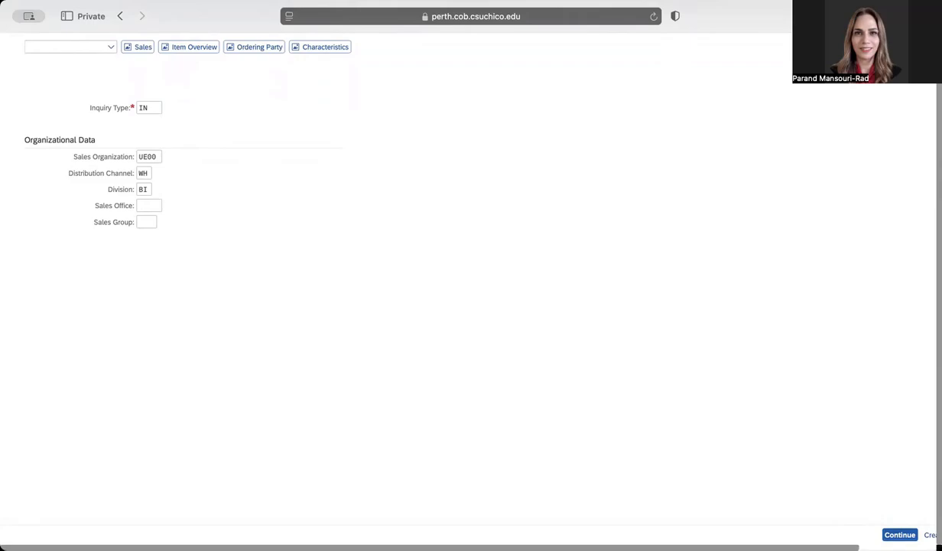
left_click(900, 534)
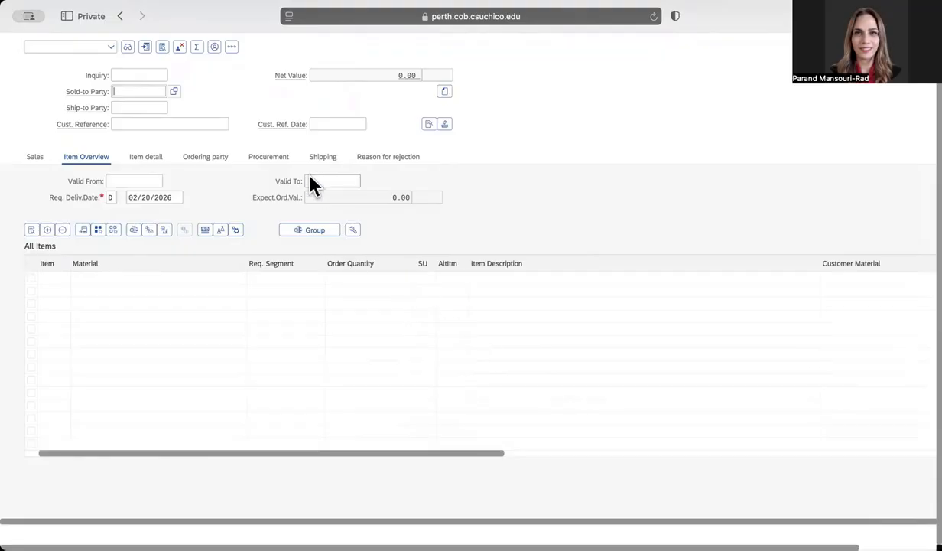
- Search customers by search term 018 and country US, and choose Philly Bikes in Philadelphia as the sold-to party
left_click(175, 91)
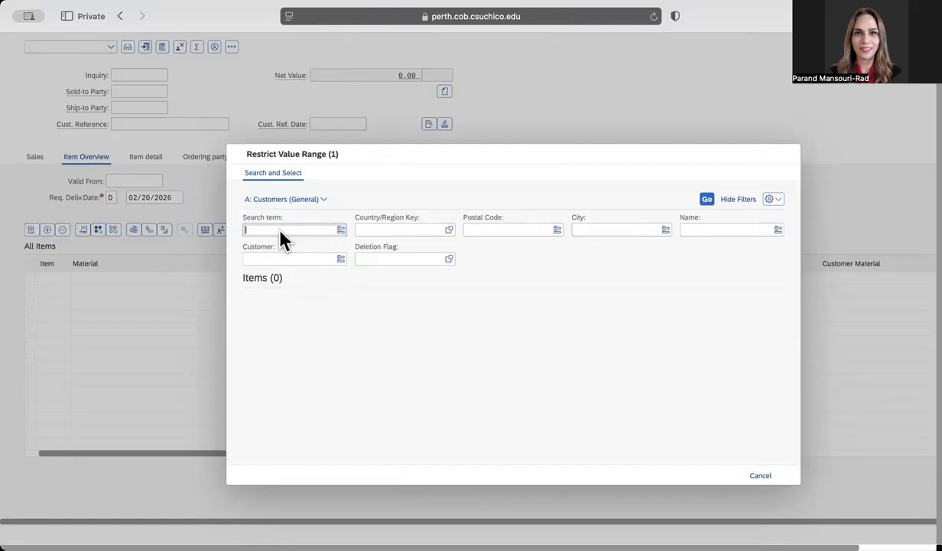
type("018")
left_click(398, 230)
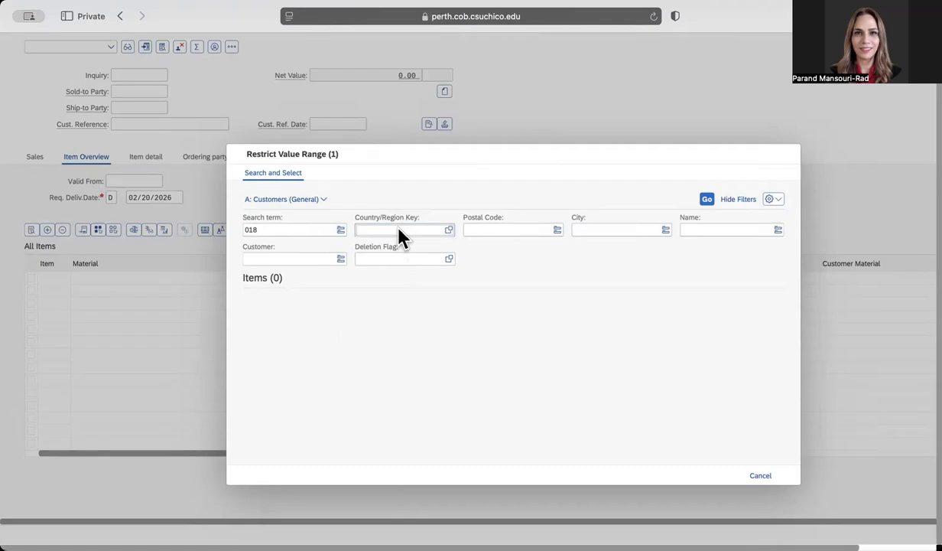
type("US")
left_click(708, 199)
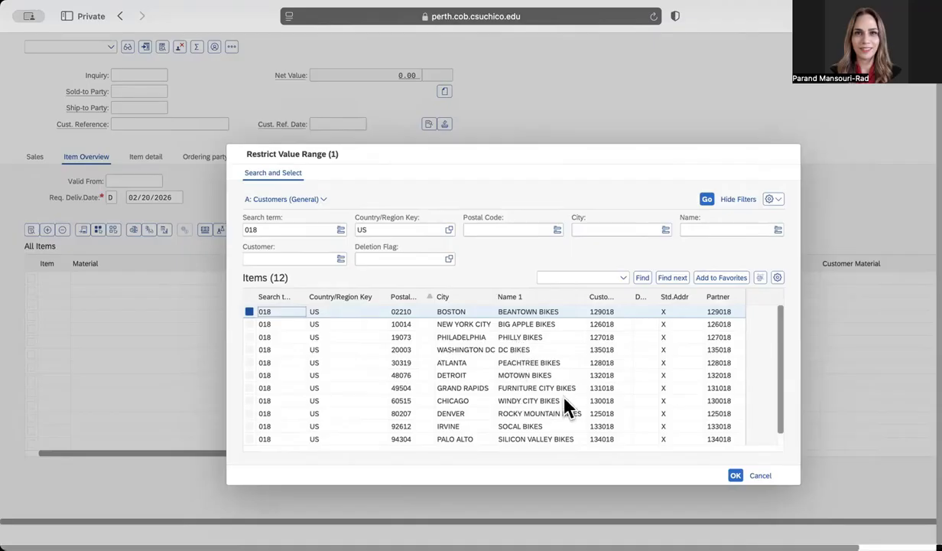
scroll(533, 430, "down", 1)
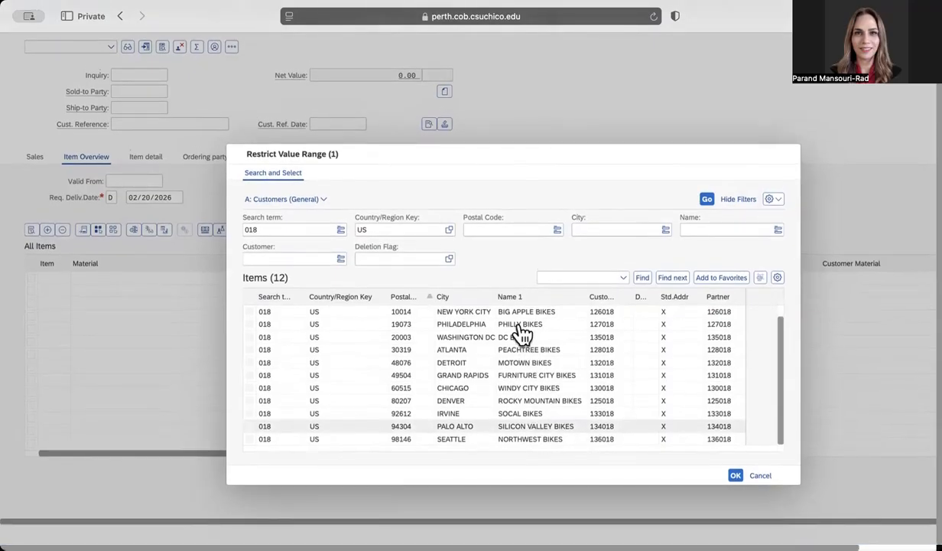
double_click(520, 332)
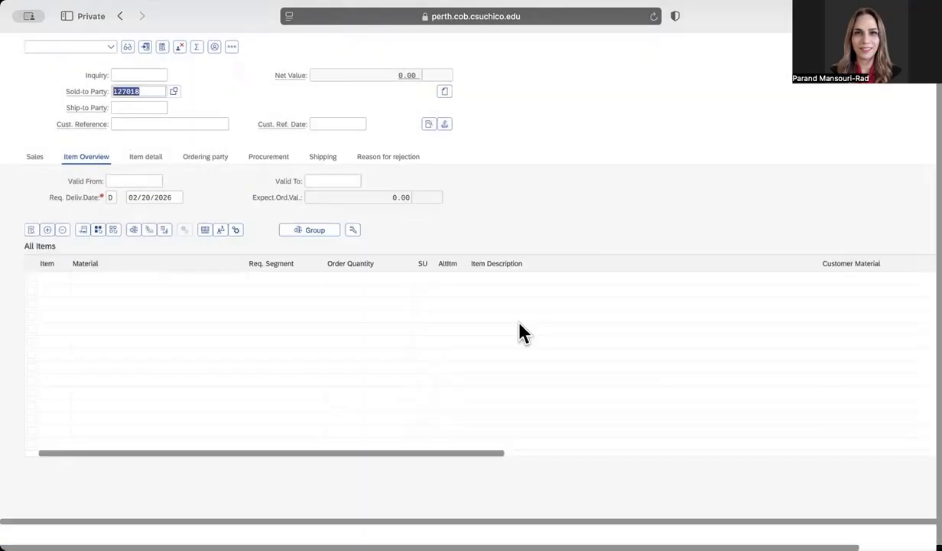
left_click(156, 92)
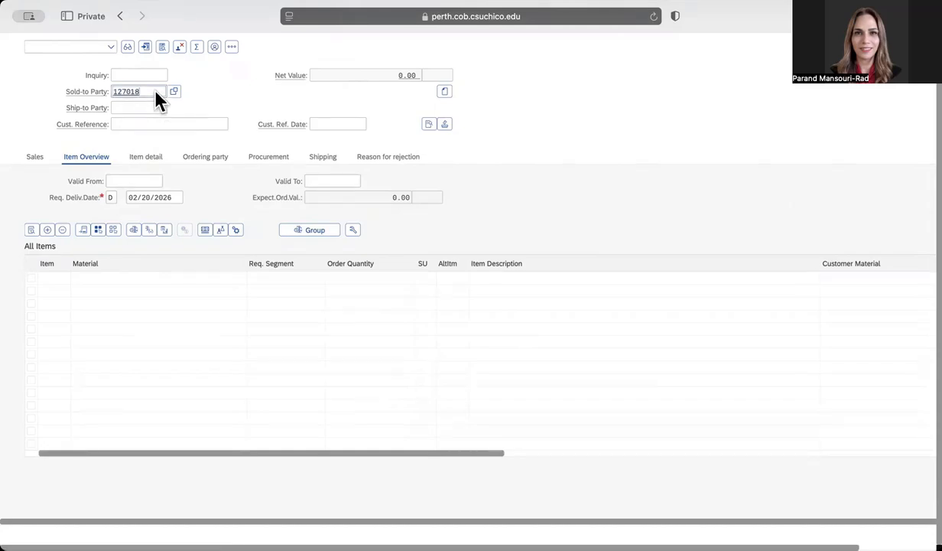
- Set the customer reference to 018 and the customer reference date to 02/20/2026
left_click(126, 124)
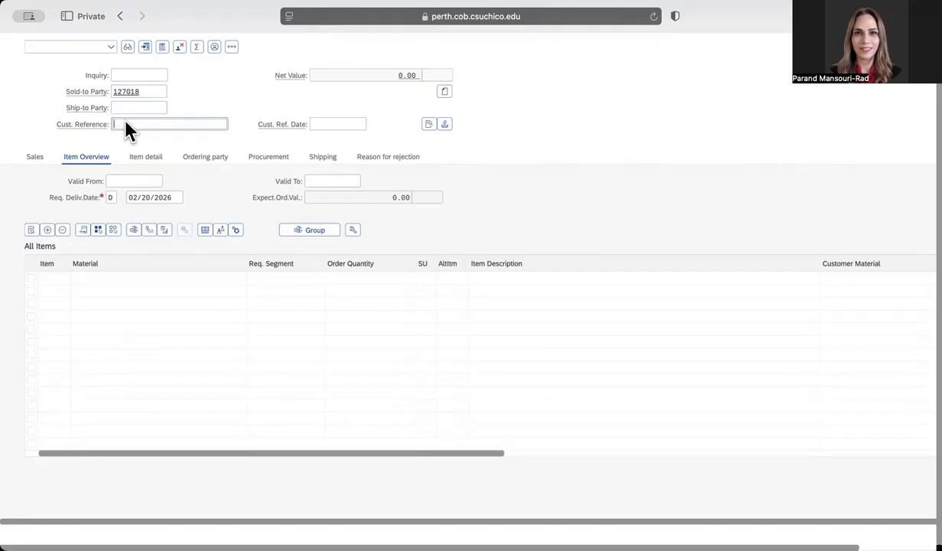
type("018")
left_click(328, 125)
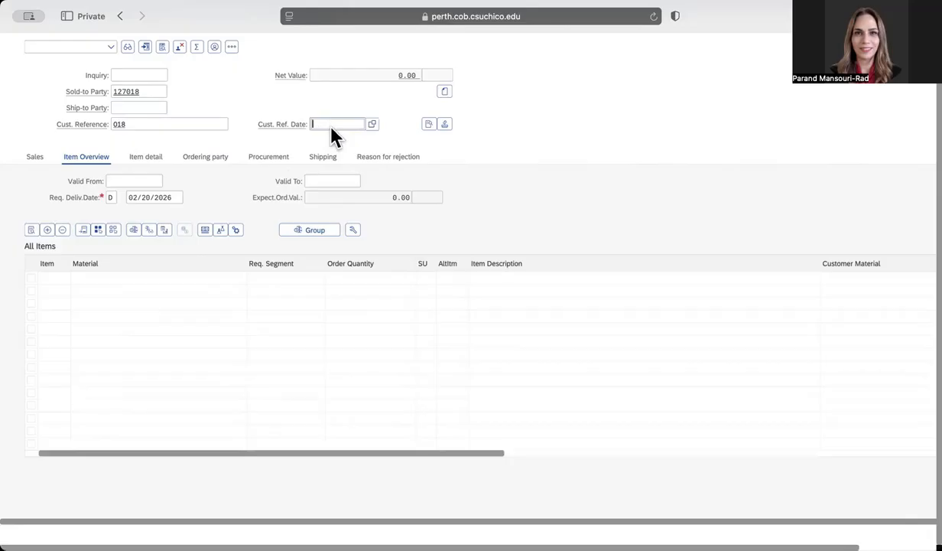
left_click(372, 124)
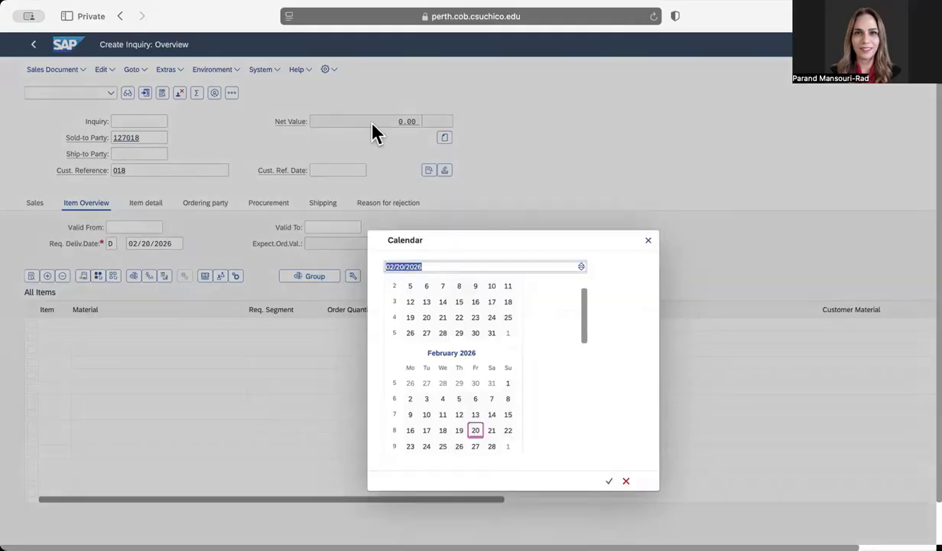
left_click(476, 433)
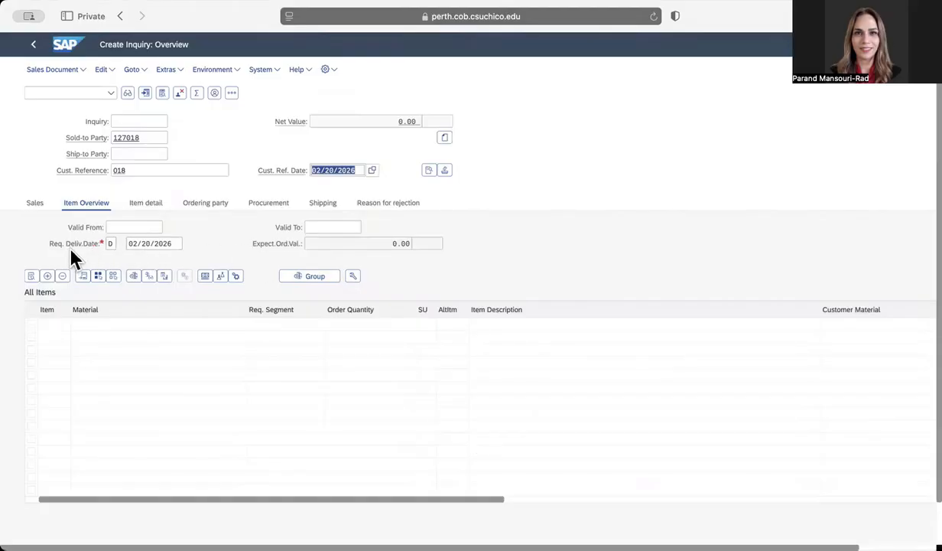
- Set the inquiry's validity period from 02/20/2026 to 03/20/2026
left_click(124, 228)
left_click(168, 227)
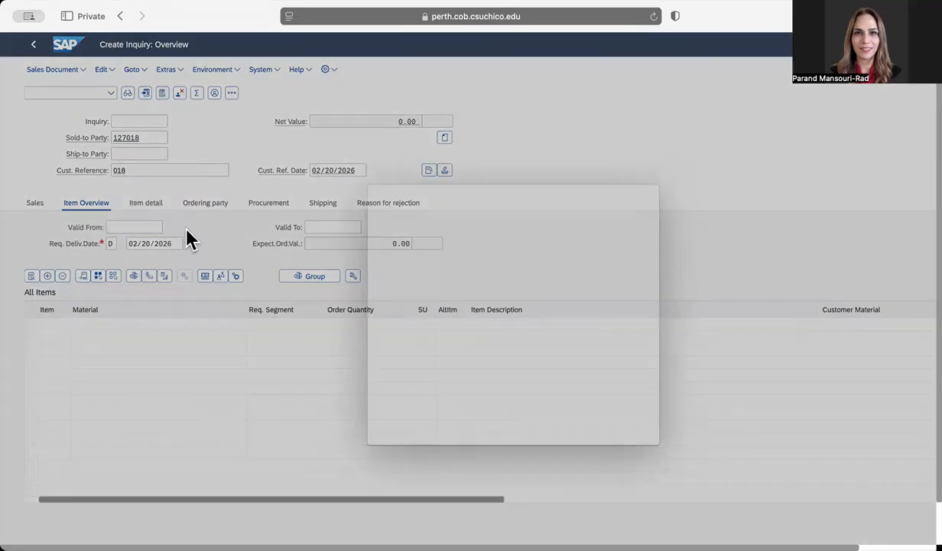
double_click(477, 384)
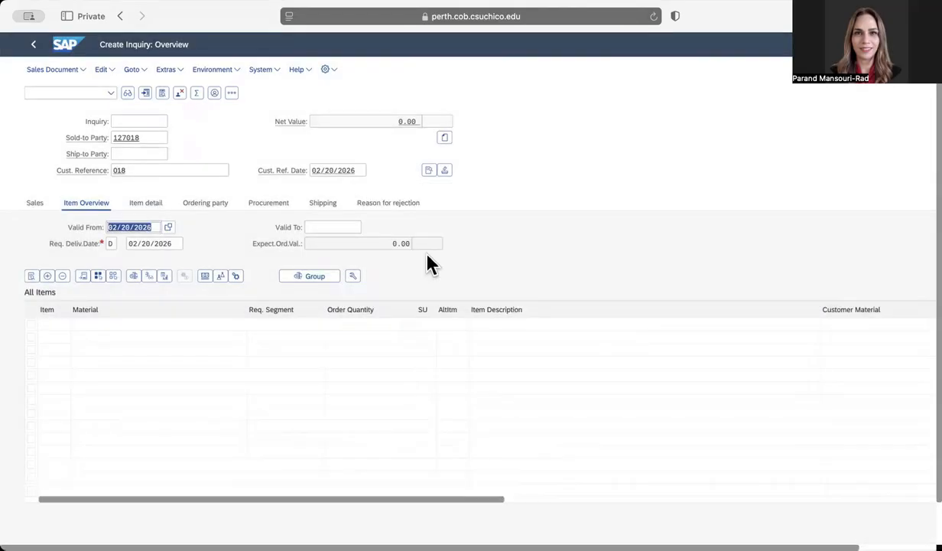
left_click(342, 230)
left_click(366, 227)
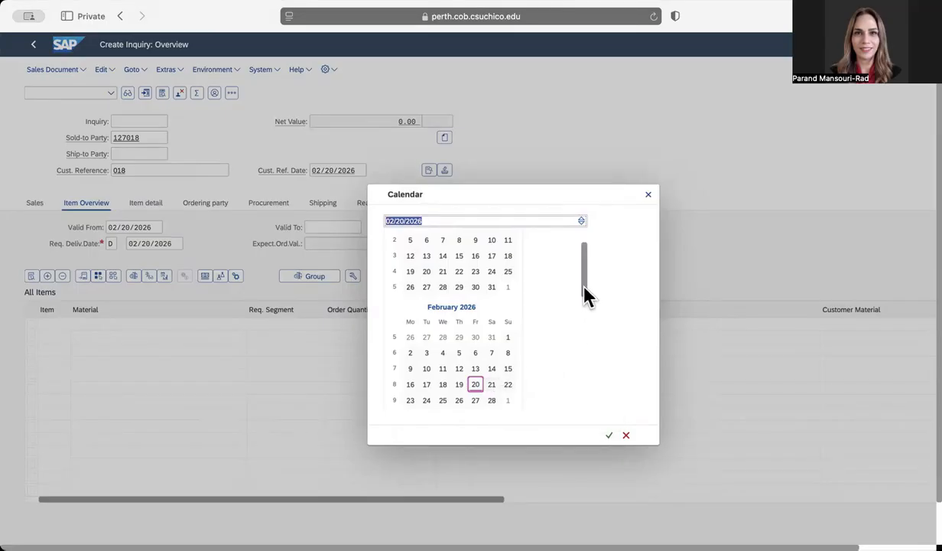
left_click_drag(586, 295, 585, 334)
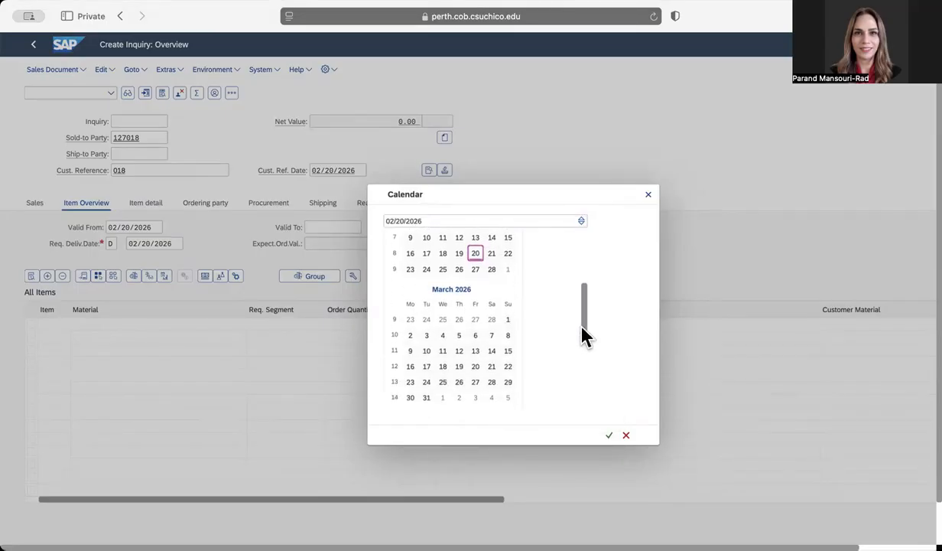
double_click(475, 366)
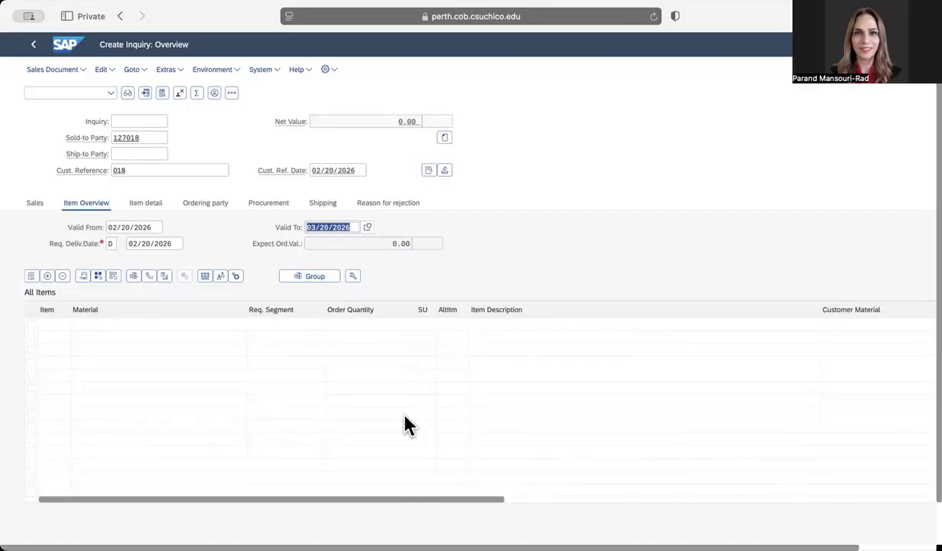
- Search materials by number pattern *018 and choose Deluxe Touring Bike (black), DXTR1018, as the inquiry's first item
left_click(110, 327)
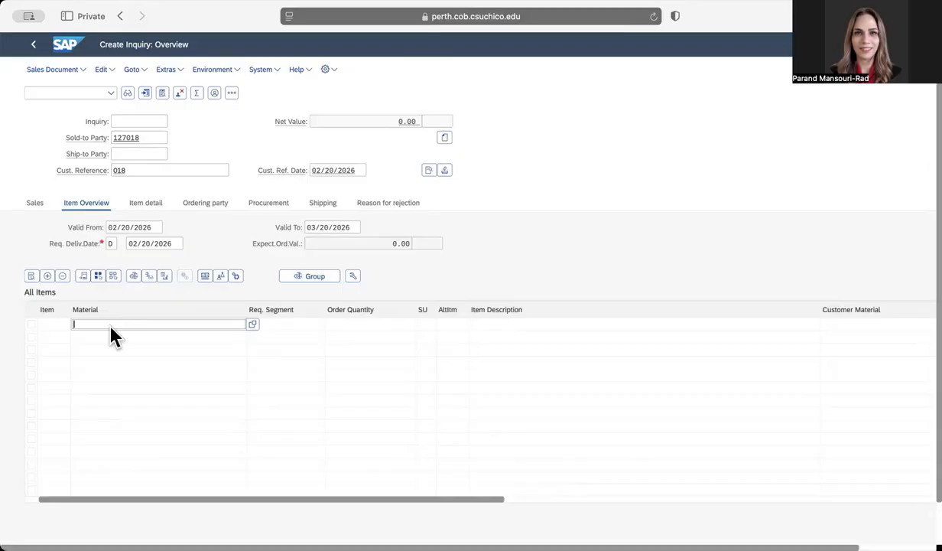
left_click(252, 325)
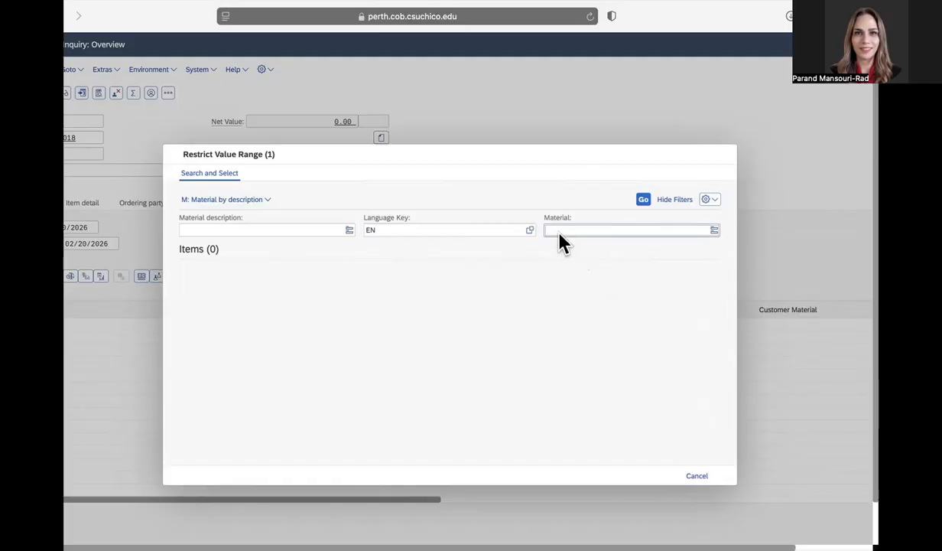
type("1")
type("0")
type("18")
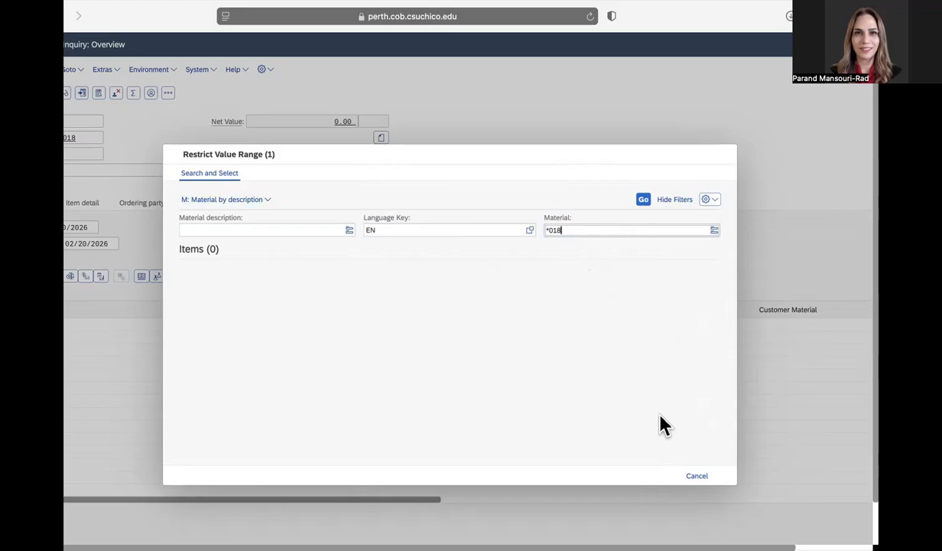
left_click(643, 202)
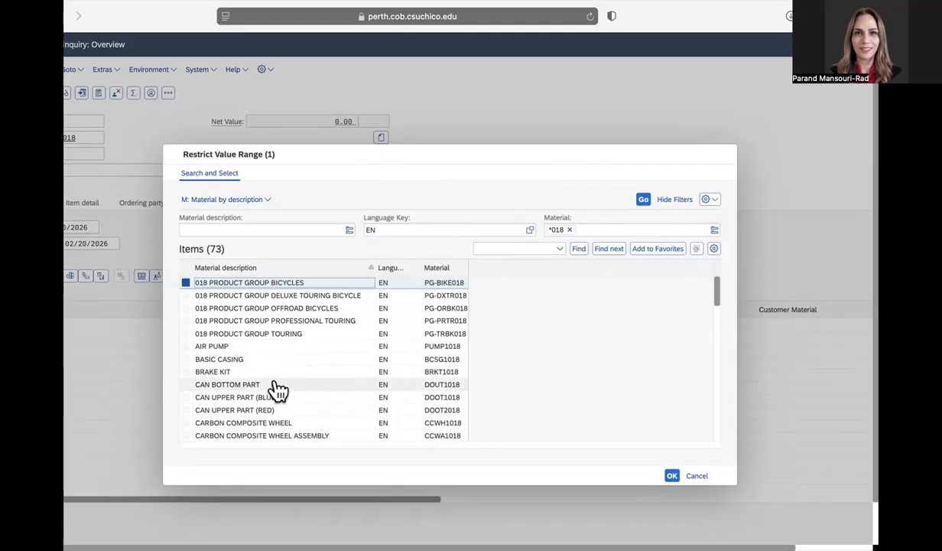
scroll(278, 390, "down", 15)
scroll(278, 391, "up", 15)
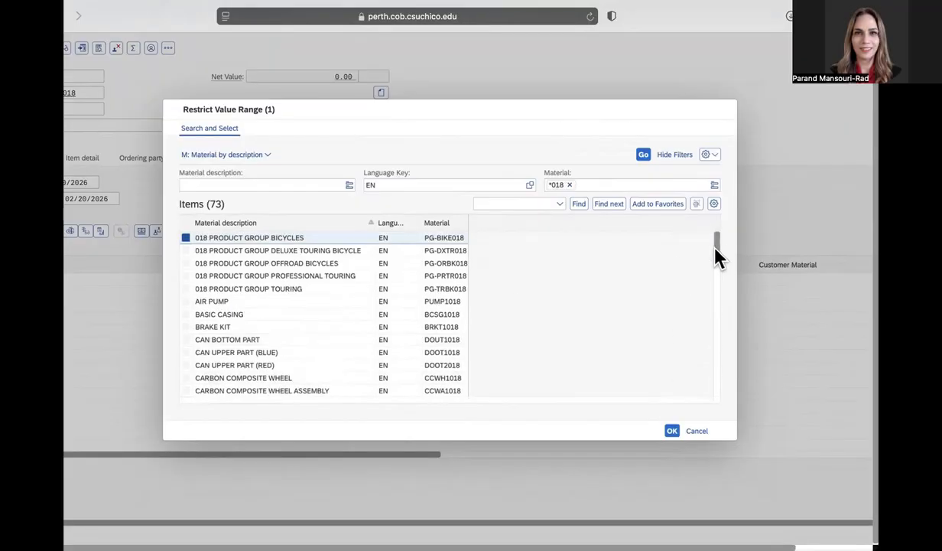
left_click_drag(716, 254, 719, 290)
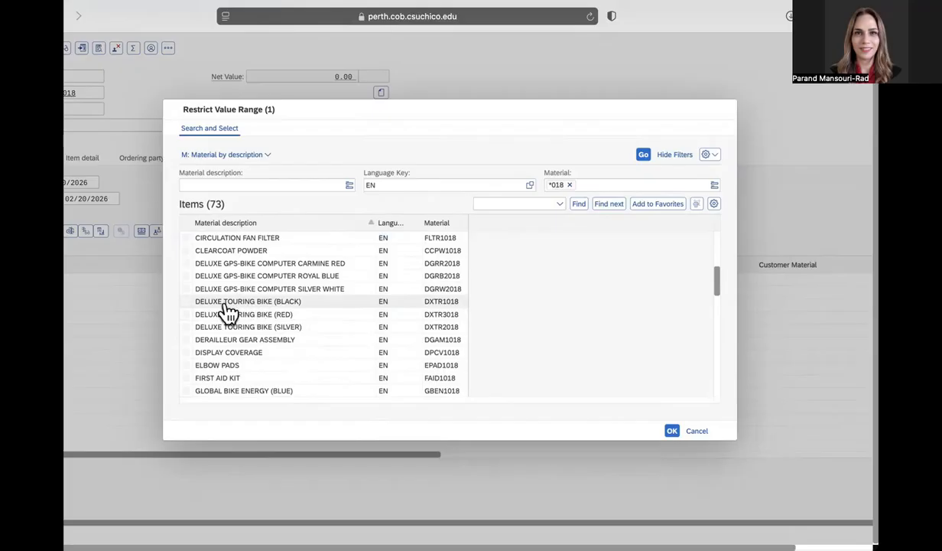
left_click(453, 305)
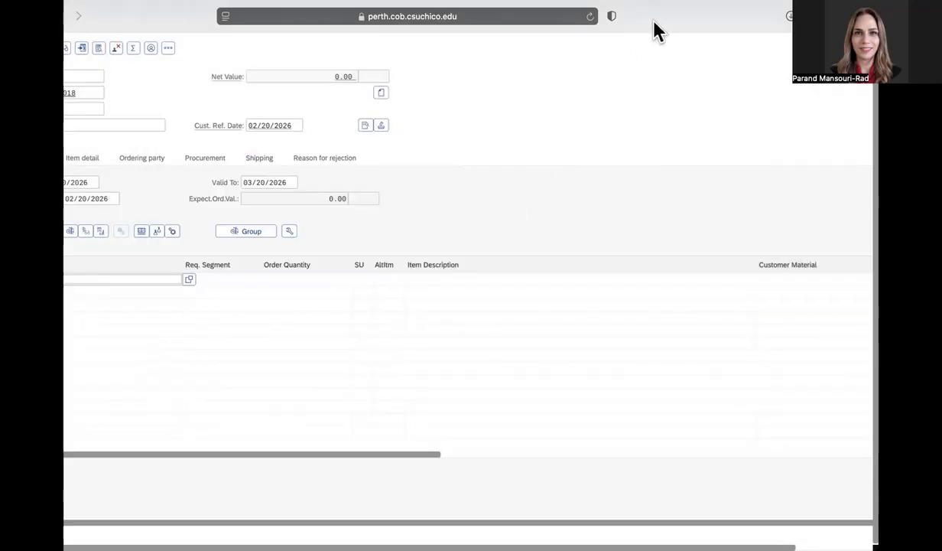
left_click_drag(654, 19, 710, 5)
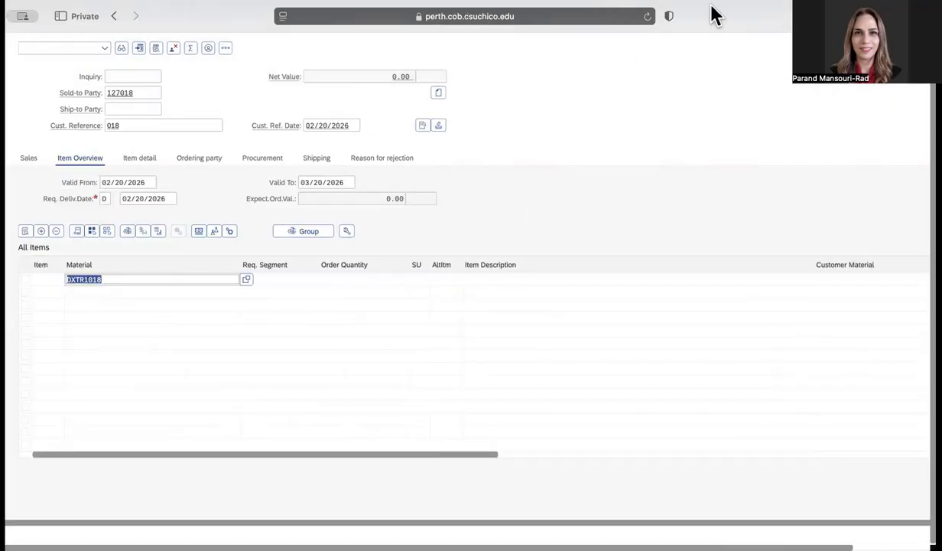
- Set the order quantity of item DXTR1018 to 5
left_click(102, 297)
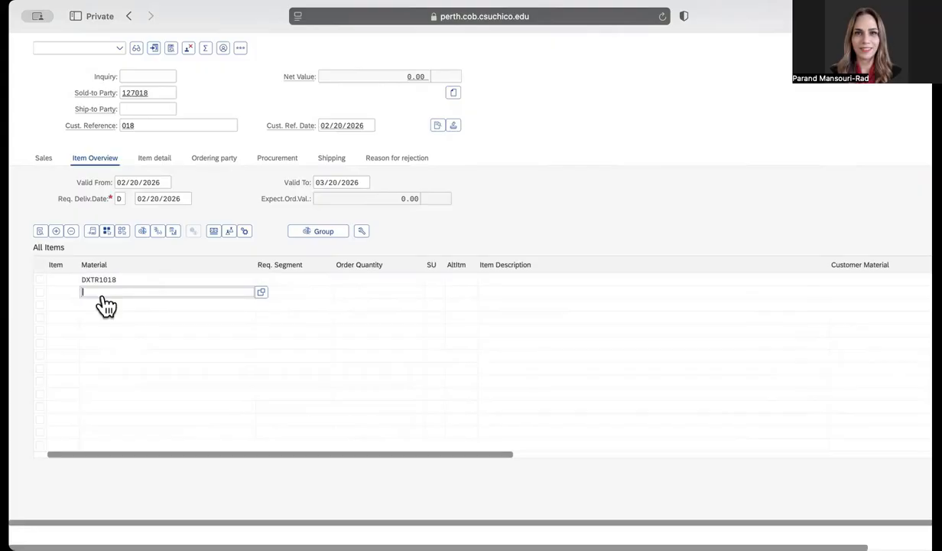
left_click(380, 281)
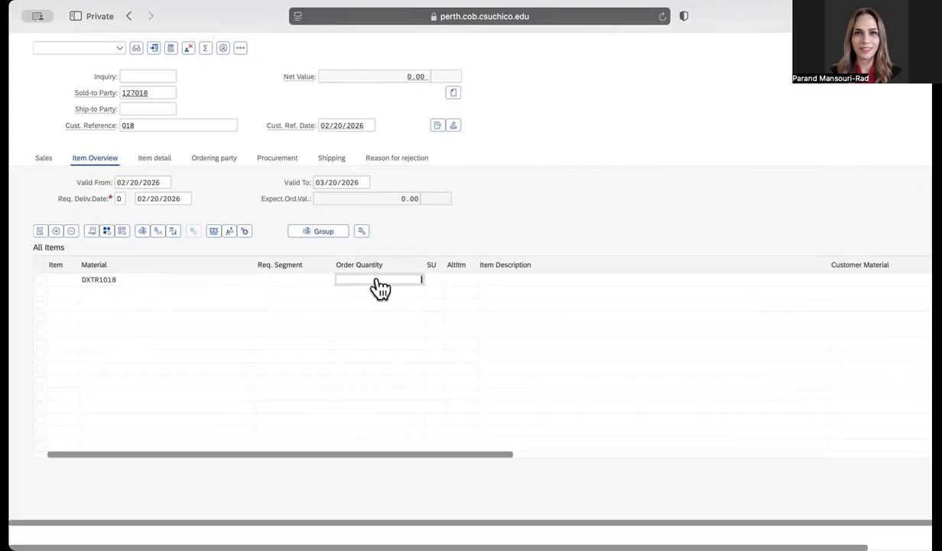
type("5")
- Search materials by number pattern *018 and choose Professional Touring Bike (black), PRTR1018, as the inquiry's second item
left_click(170, 297)
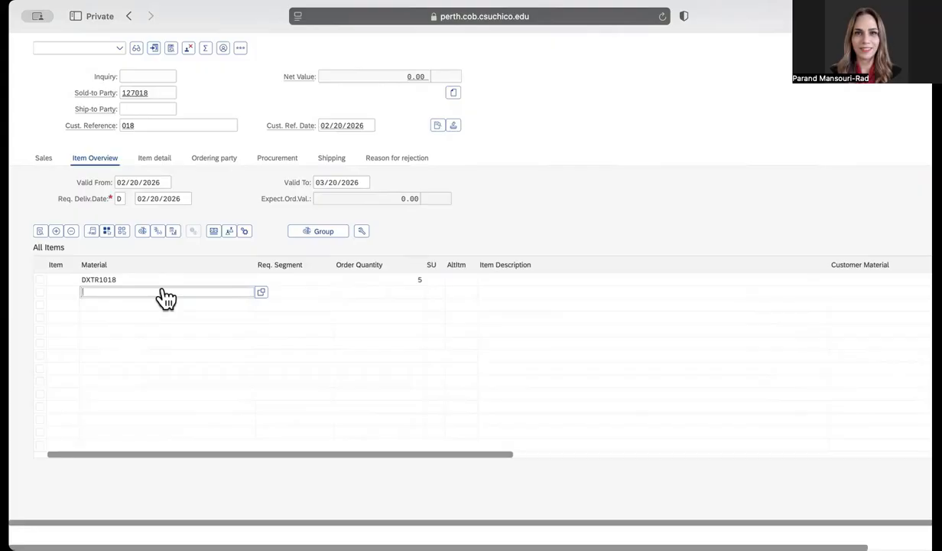
left_click(261, 293)
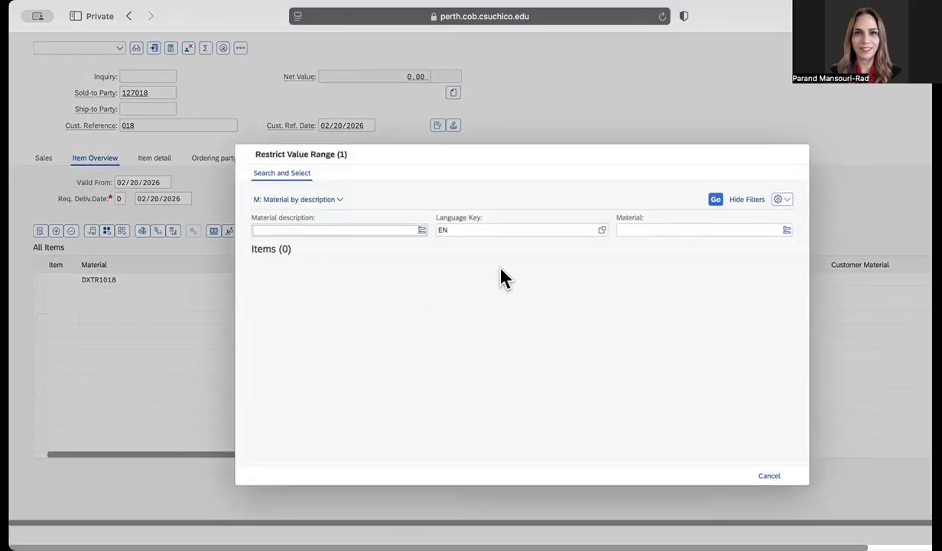
left_click(643, 229)
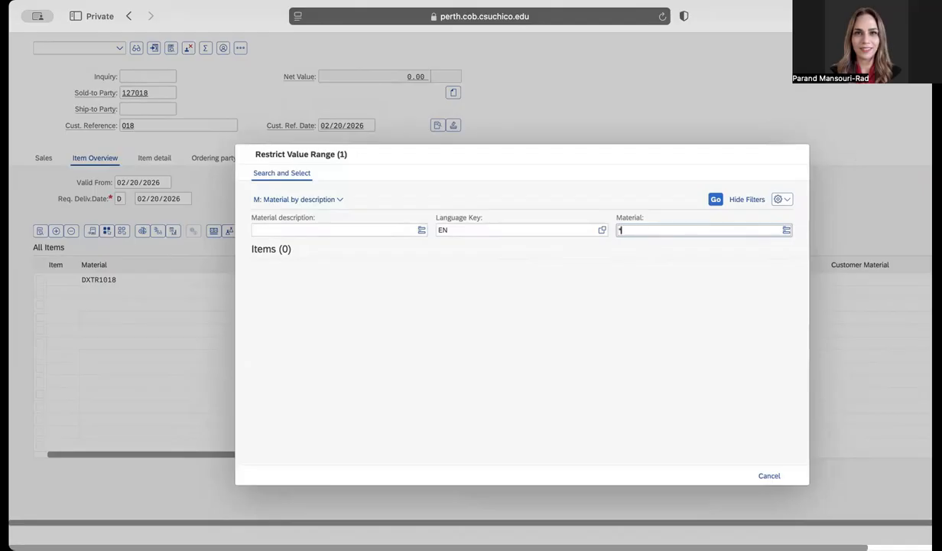
type("*018")
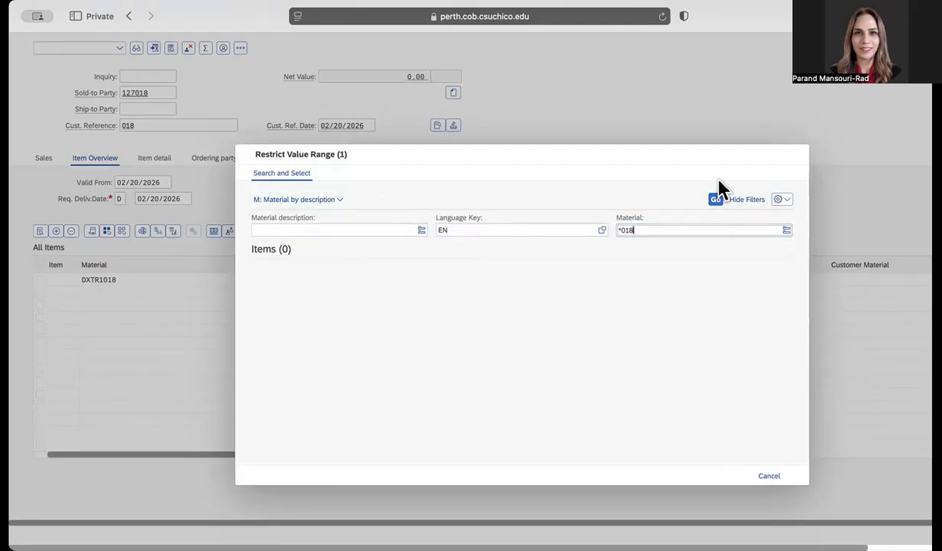
left_click(716, 200)
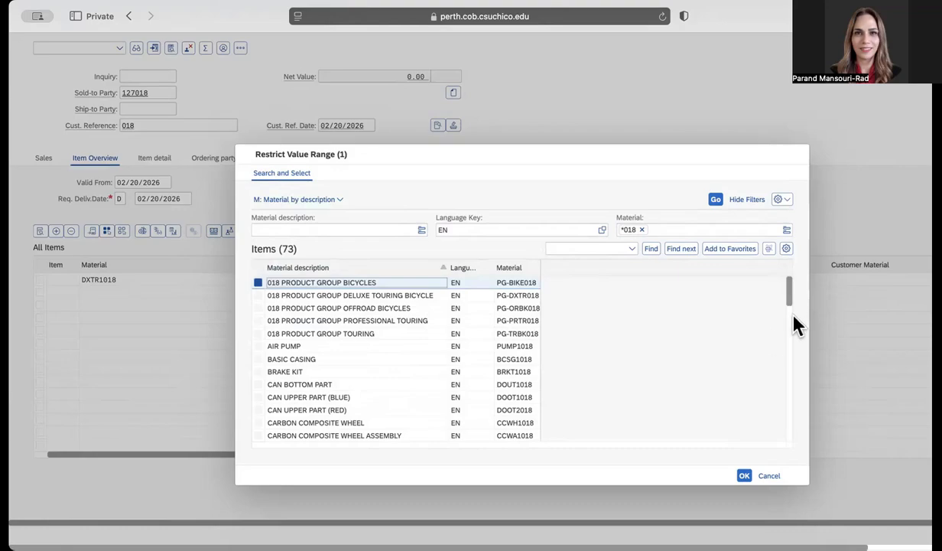
left_click_drag(789, 295, 787, 397)
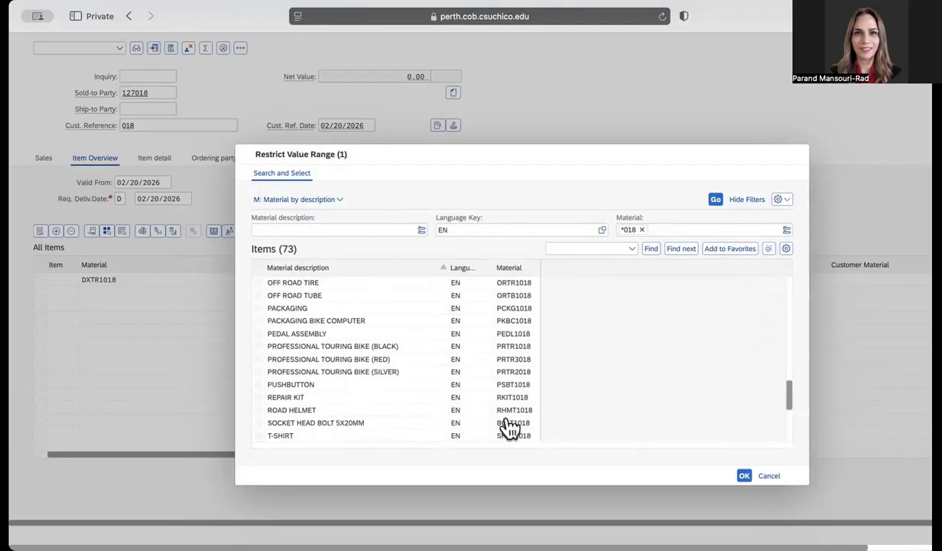
left_click(338, 349)
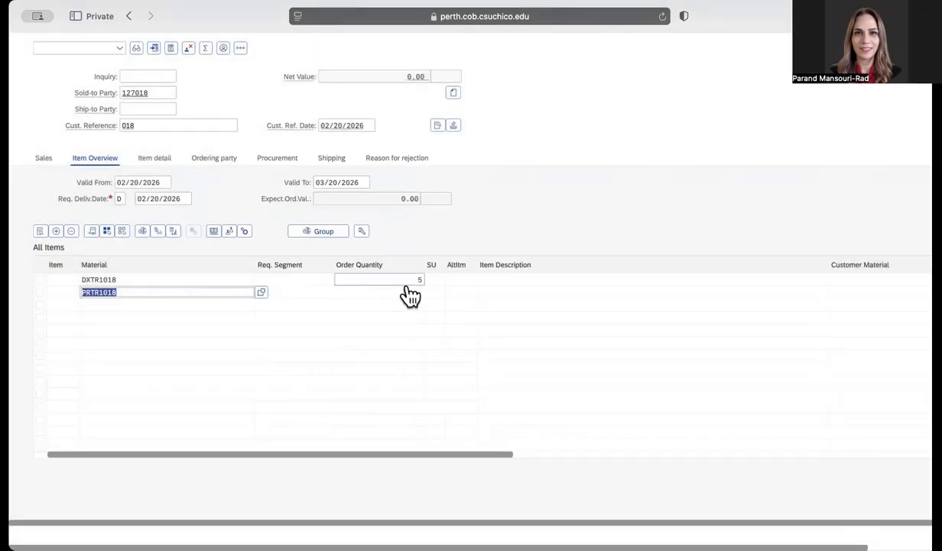
- Set the order quantity of item PRTR1018 to 2 and confirm the item entries
left_click(408, 295)
type("2")
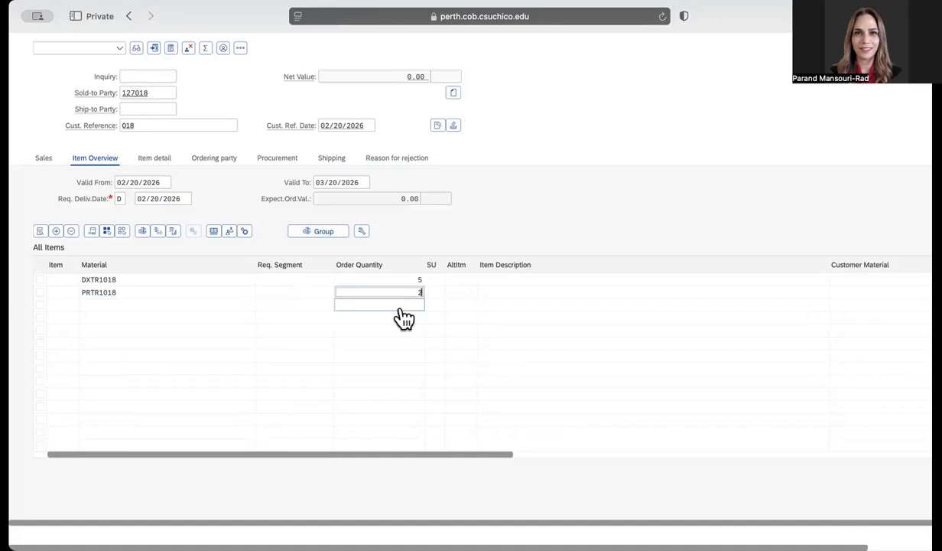
key("Return")
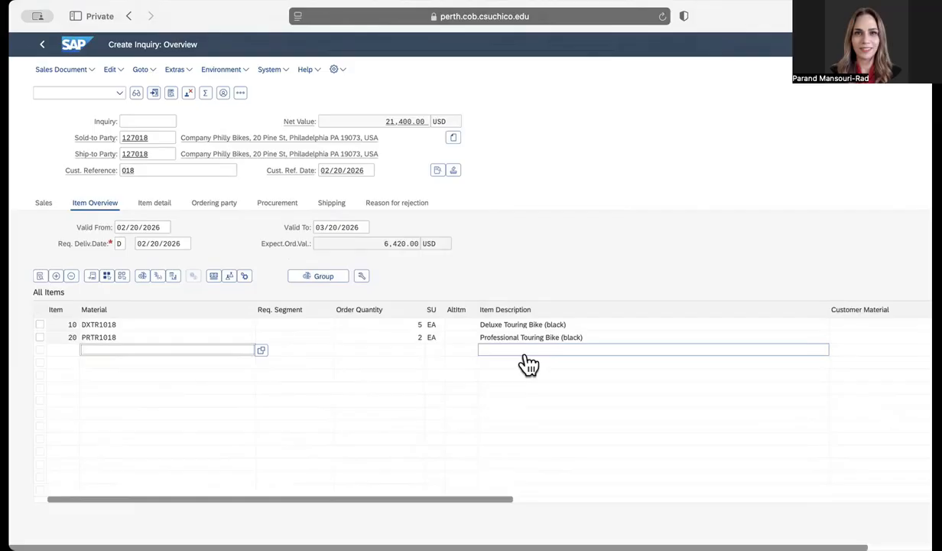
left_click(442, 450)
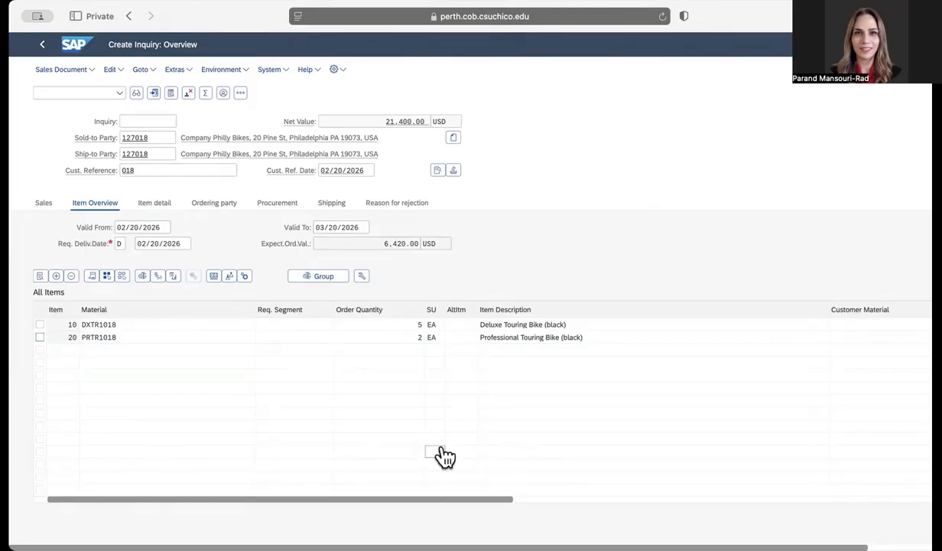
- Select both inquiry items and open their pricing conditions
left_click(41, 325)
left_click(40, 337)
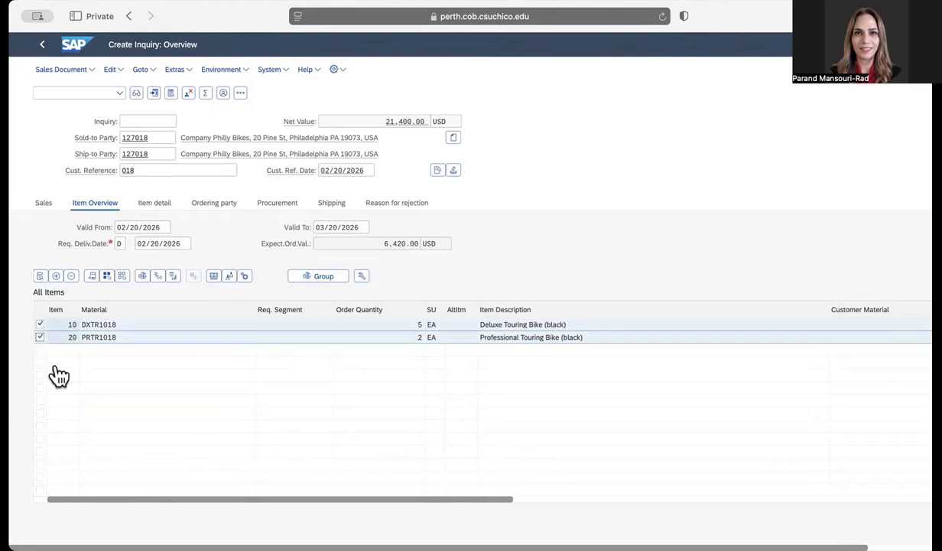
left_click(215, 280)
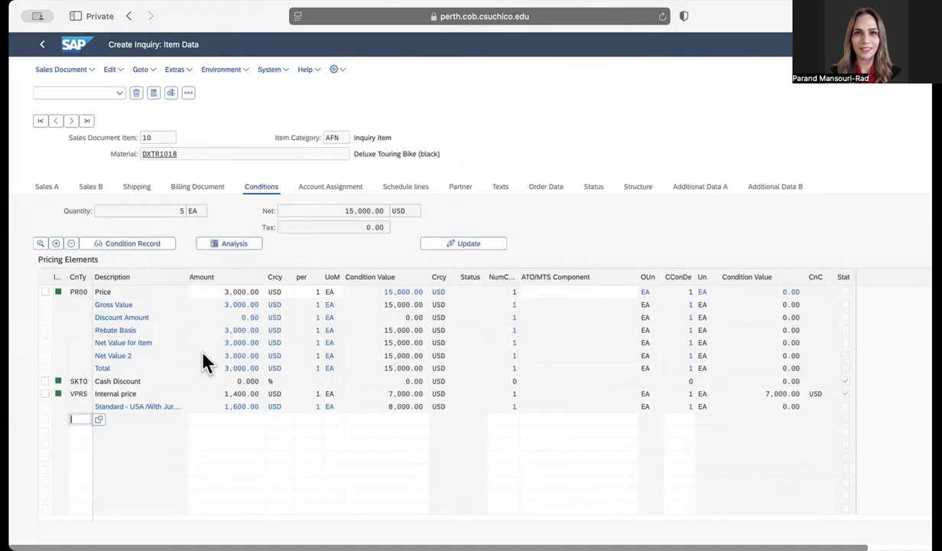
- Set the order probability of item 10, Deluxe Touring Bike (black), to 70 in its general sales data
left_click(47, 188)
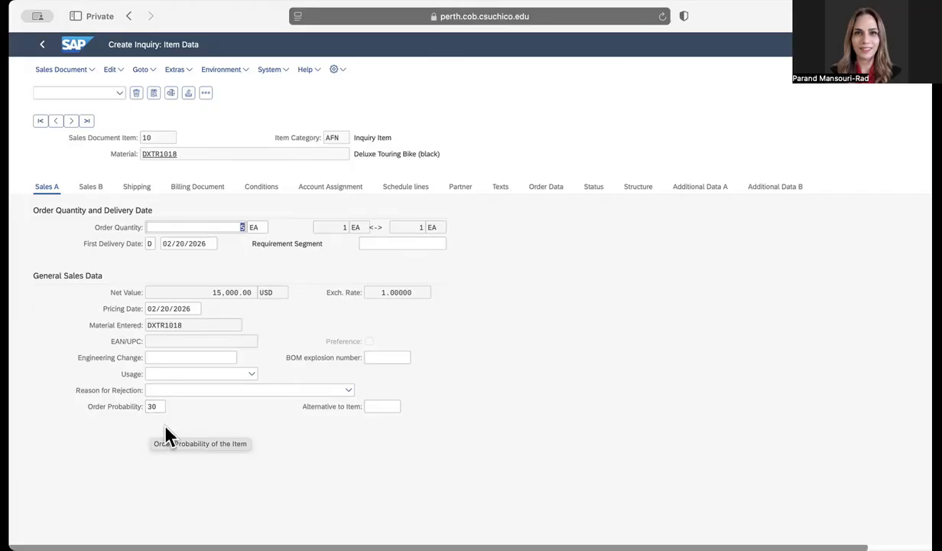
left_click(158, 407)
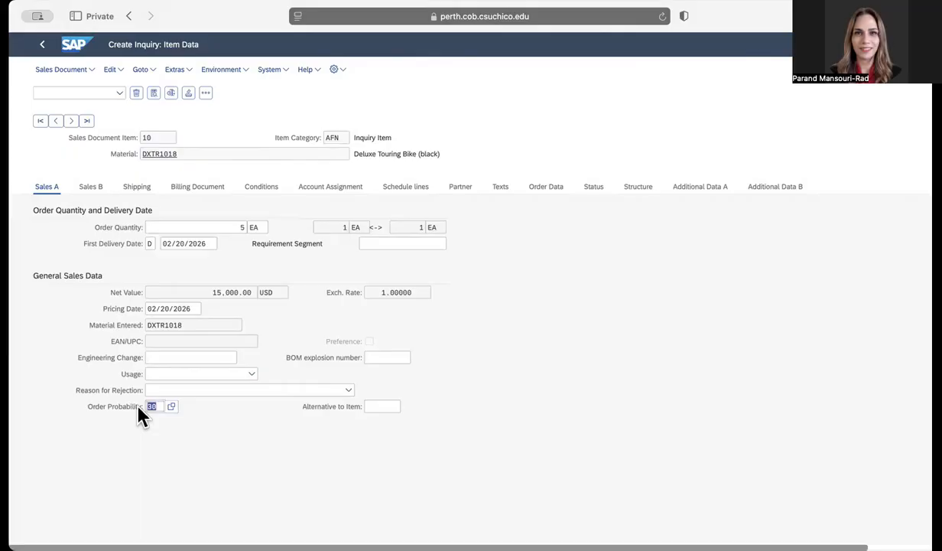
type("70")
key("Return")
- Go to item 20, Professional Touring Bike (black), and set its order probability to 70
left_click(72, 121)
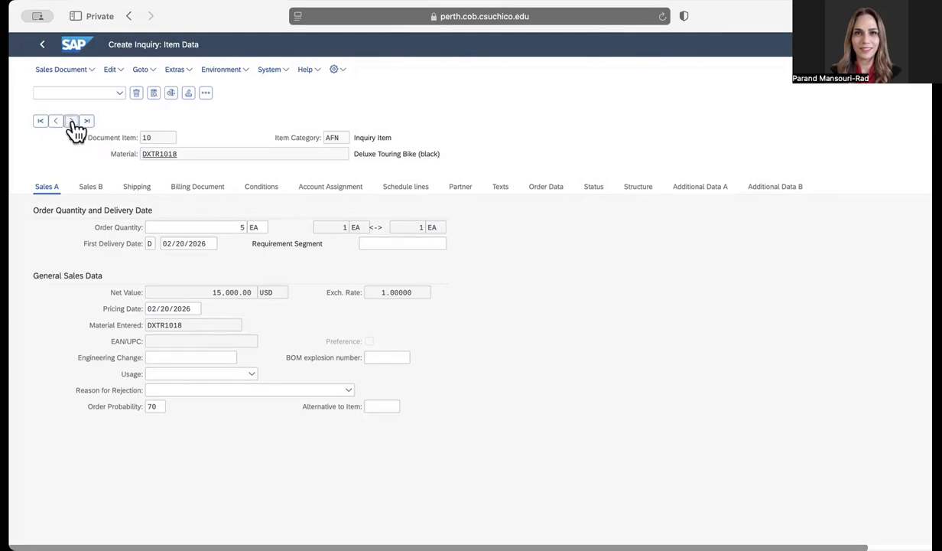
left_click(162, 407)
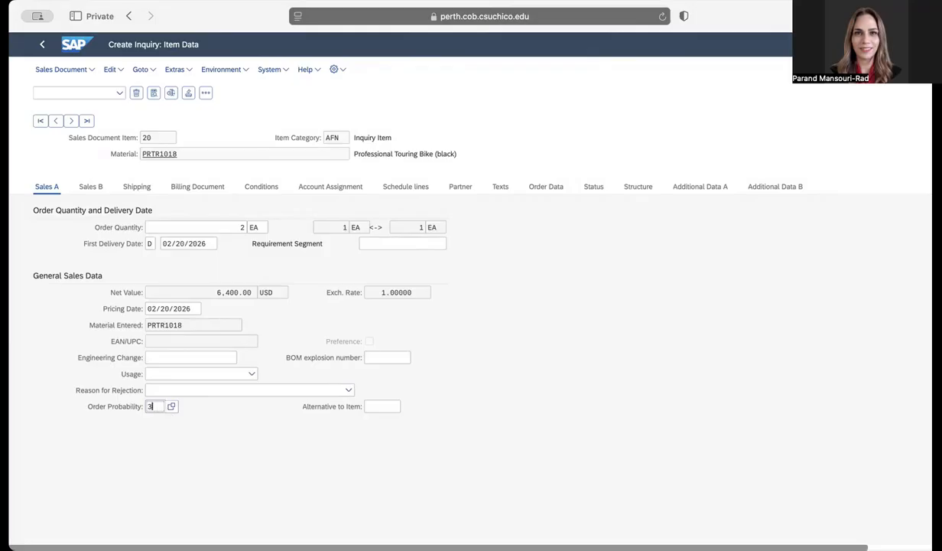
key("BackSpace")
key("BackSpace")
type("7")
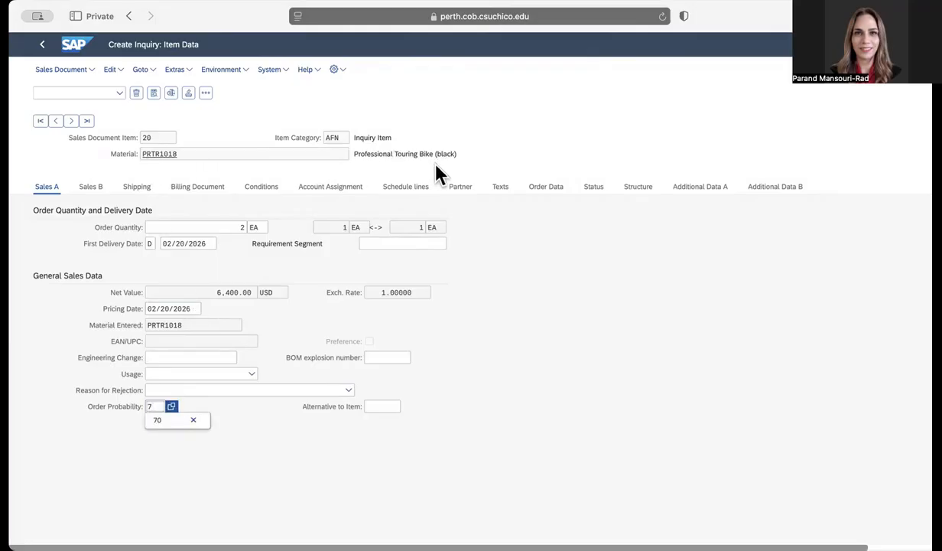
type("0")
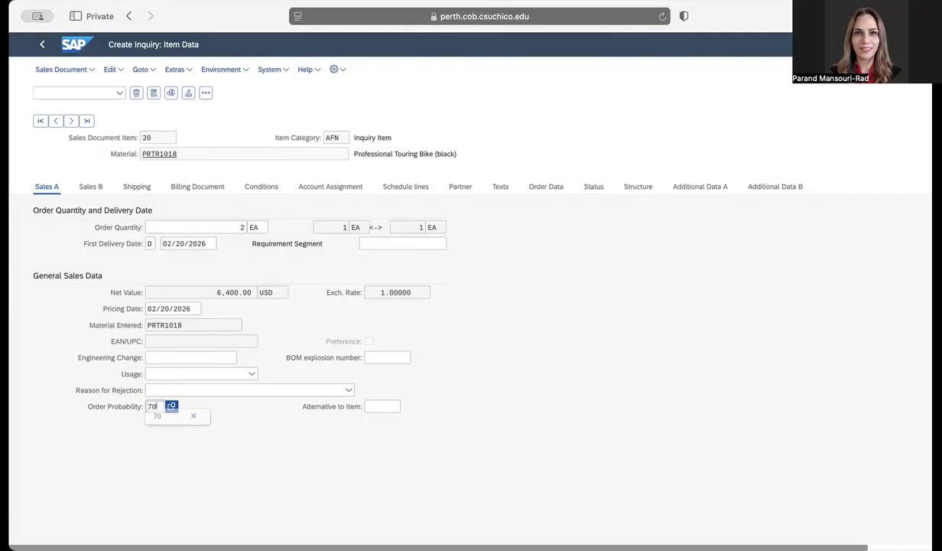
scroll(409, 497, "down", 2)
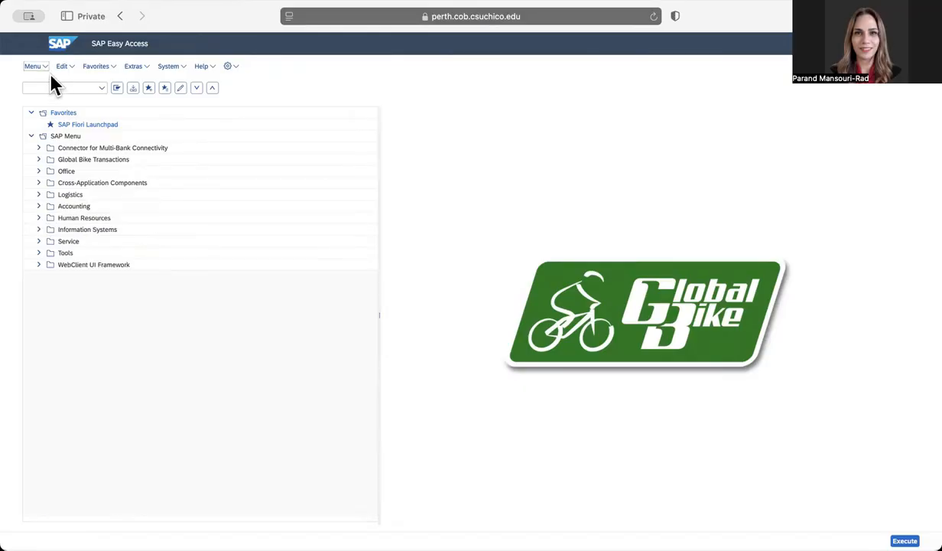
- Show the SAP menu and open the transaction for creating a quotation under Logistics, Sales and Distribution, Sales
left_click(36, 67)
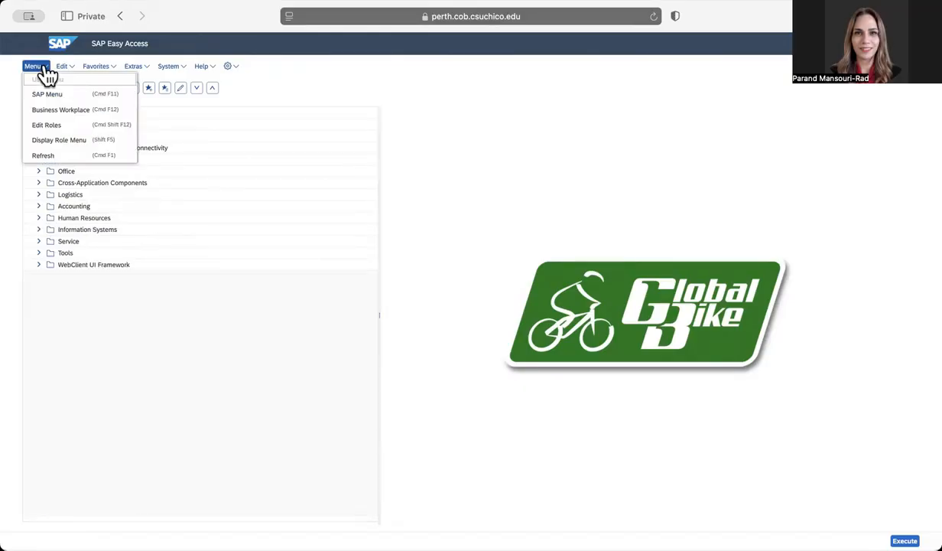
left_click(52, 96)
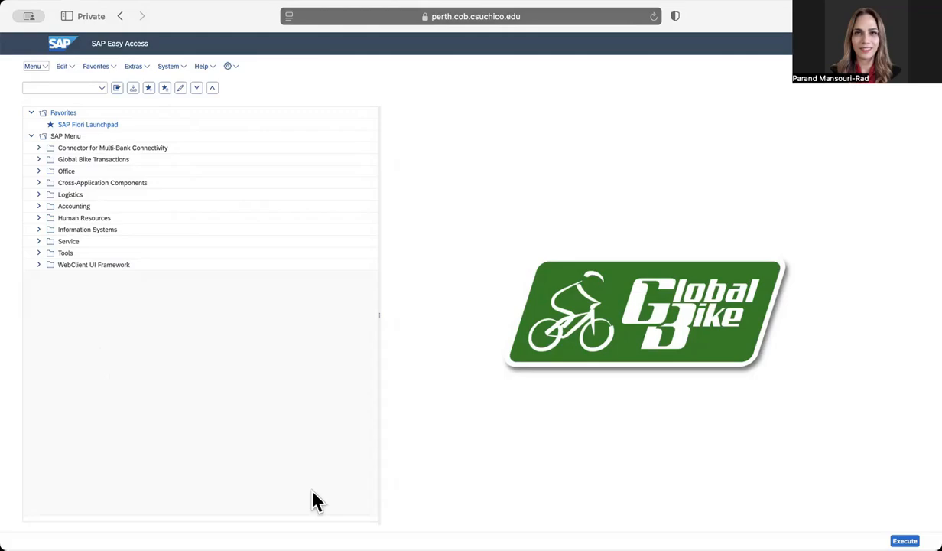
left_click(39, 195)
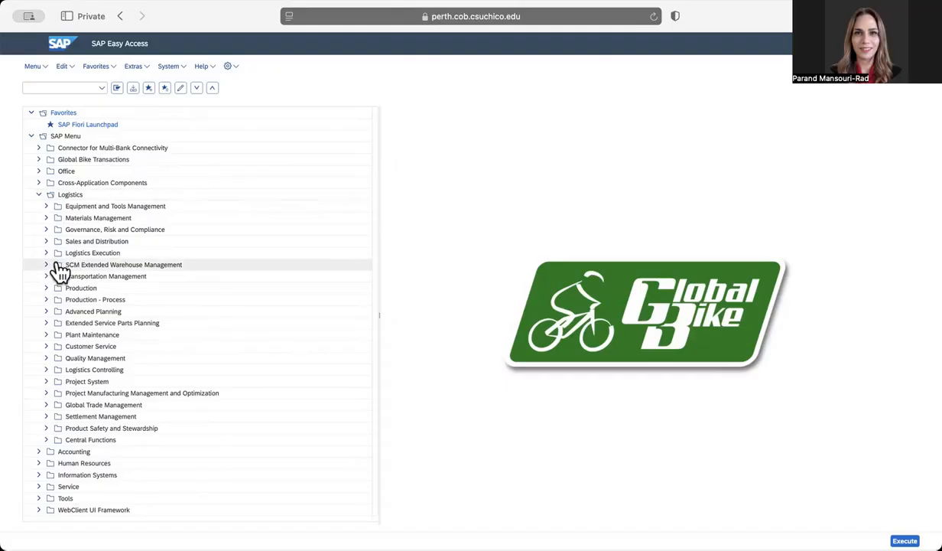
left_click(46, 241)
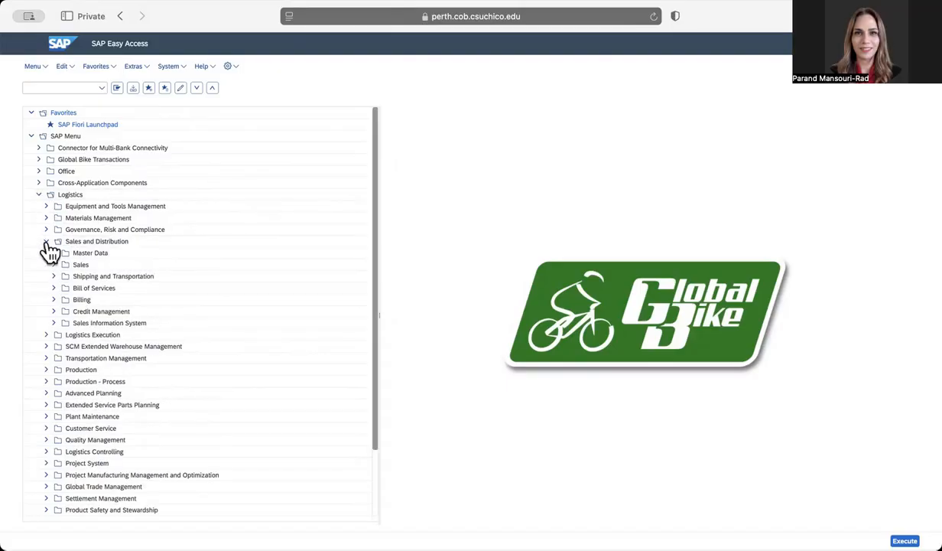
left_click(54, 265)
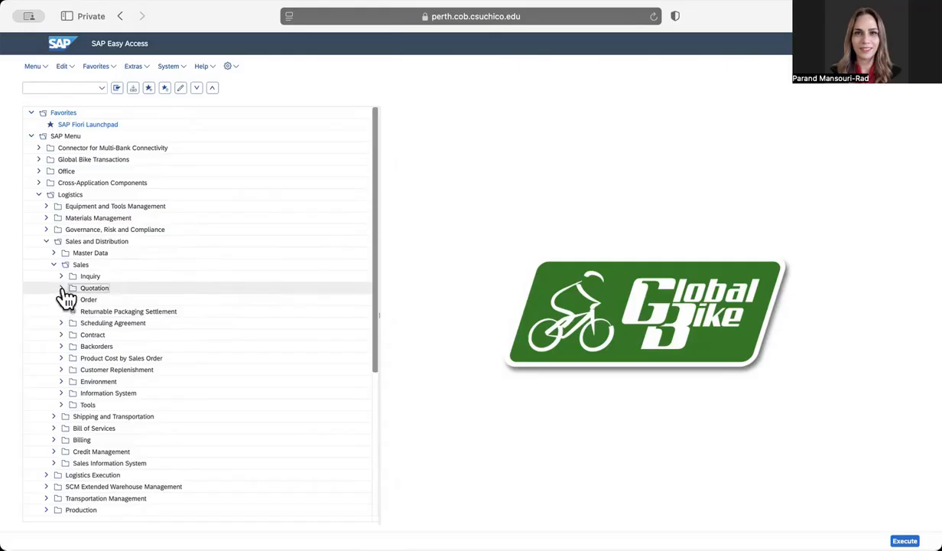
left_click(62, 288)
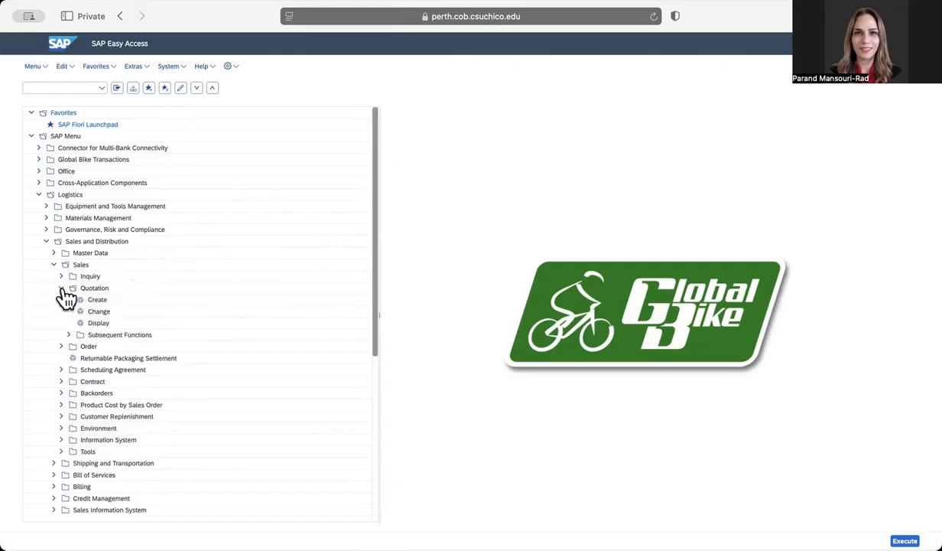
double_click(102, 300)
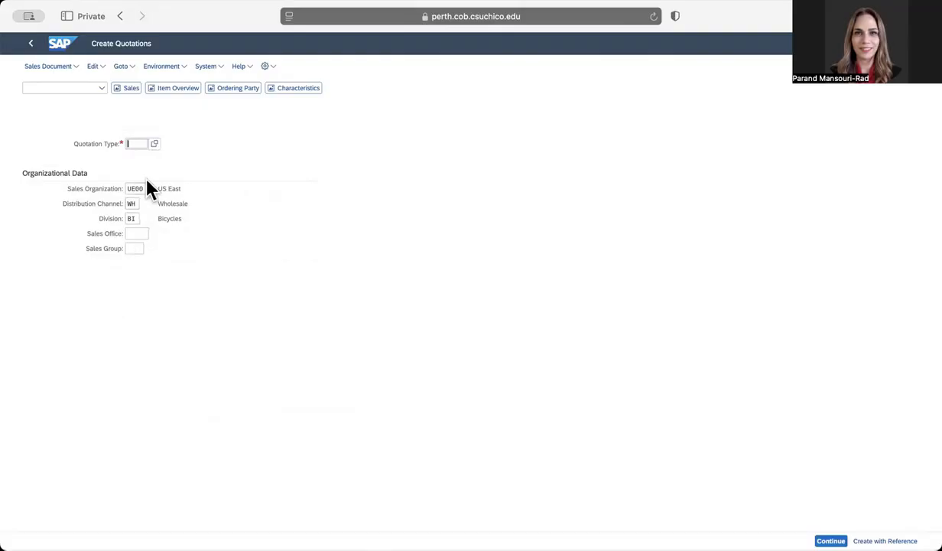
- Choose QT (Quotation) as the quotation type and start creating the quotation with reference
left_click(153, 145)
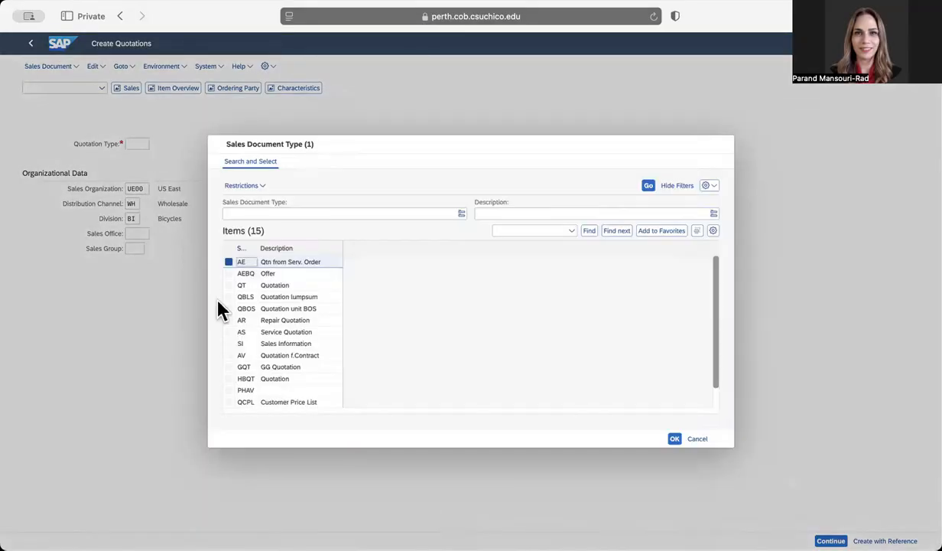
double_click(271, 286)
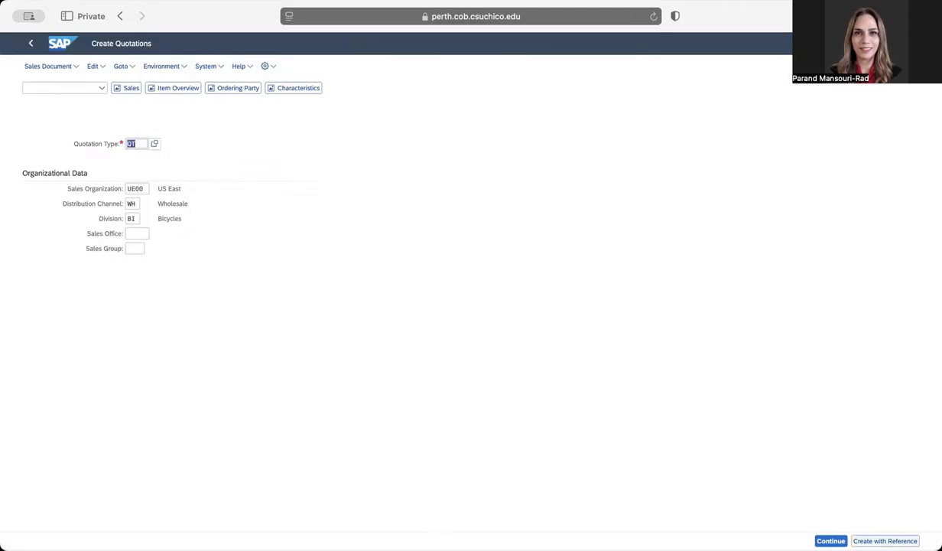
left_click(884, 541)
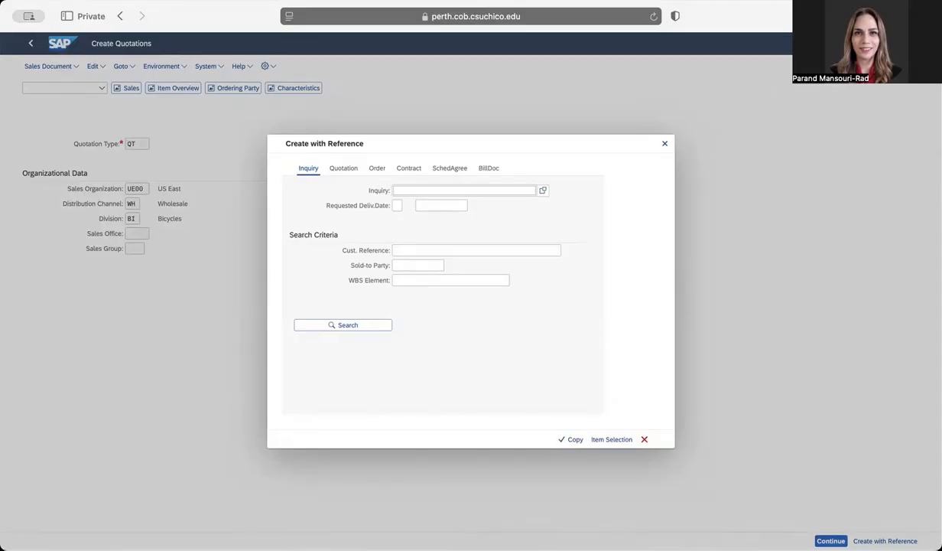
- Find the inquiry by its customer reference number and copy it into the new quotation
left_click(543, 192)
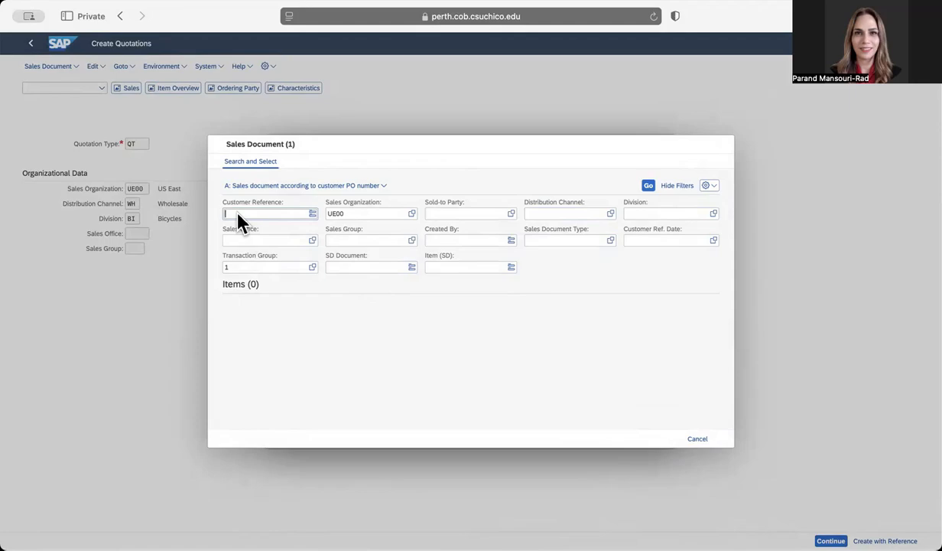
type("018")
left_click(648, 185)
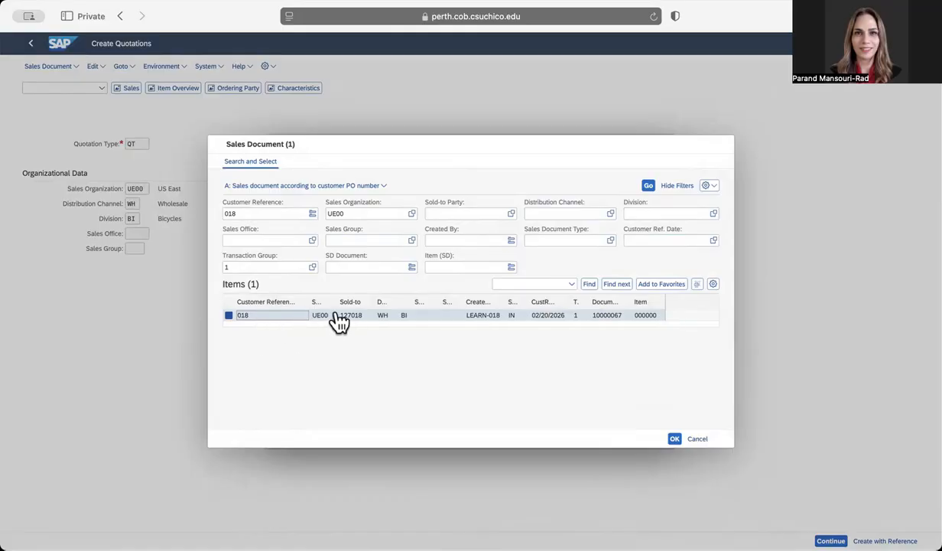
double_click(293, 325)
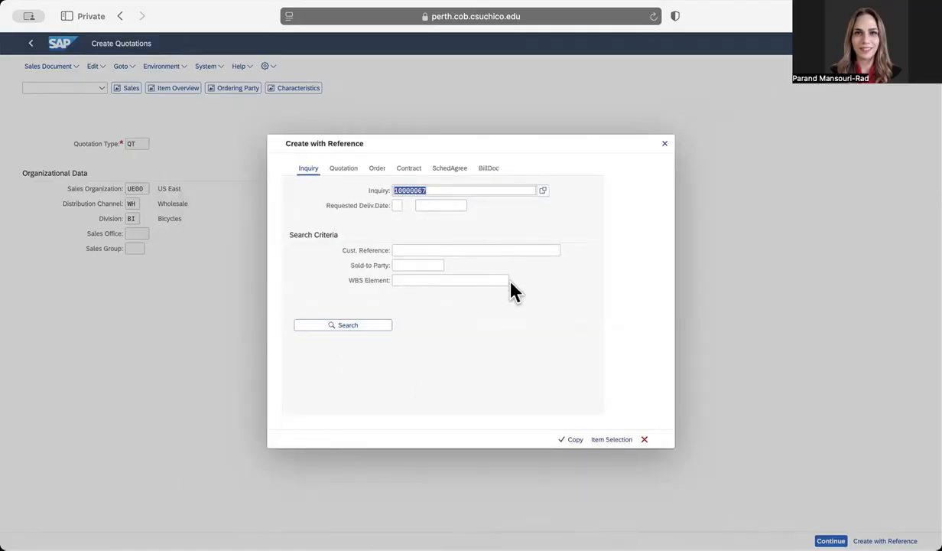
left_click(571, 440)
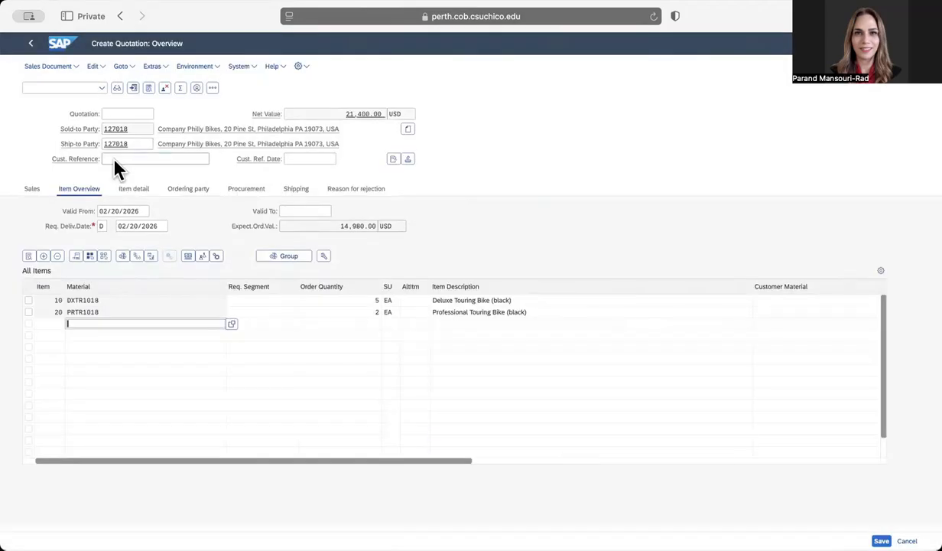
- Enter the customer reference number in the quotation header and set the customer reference date to 02/20/2026
left_click(114, 160)
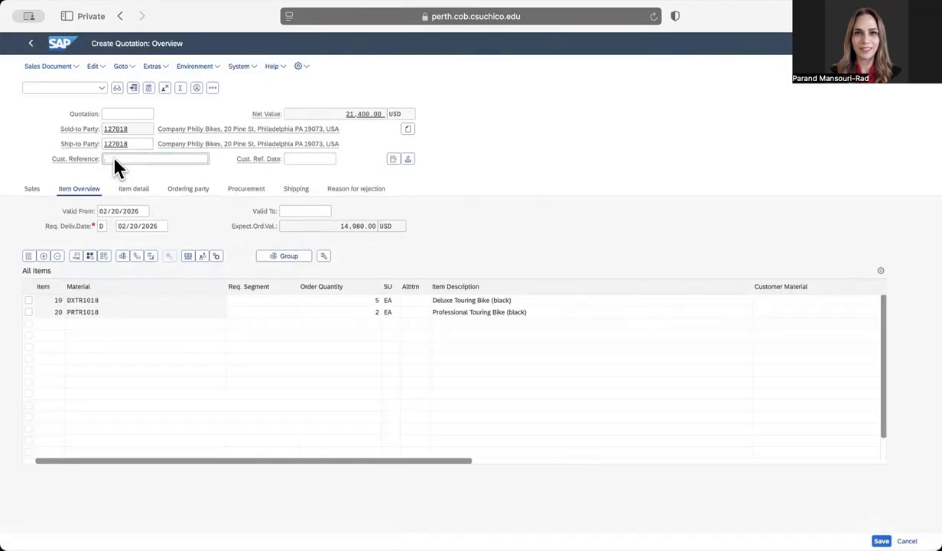
type("018")
left_click(472, 169)
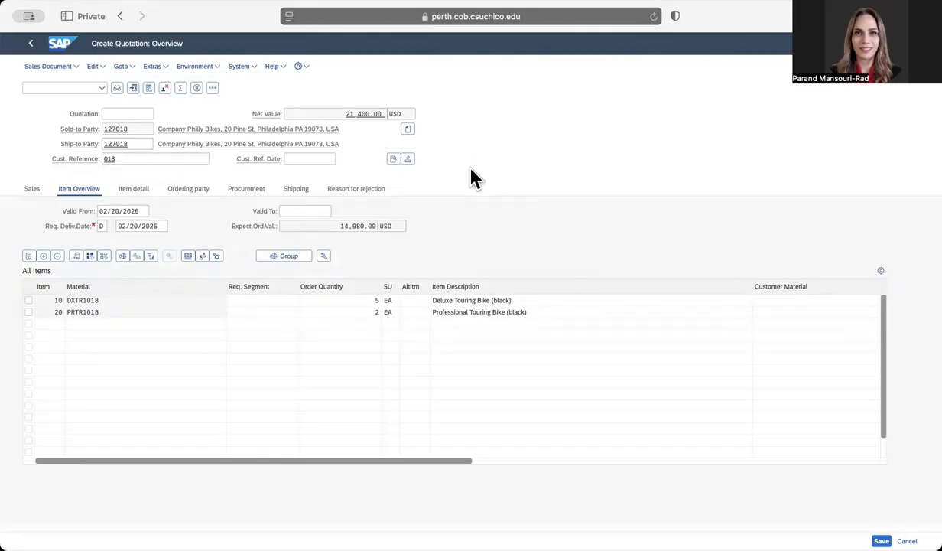
left_click(301, 158)
left_click(342, 159)
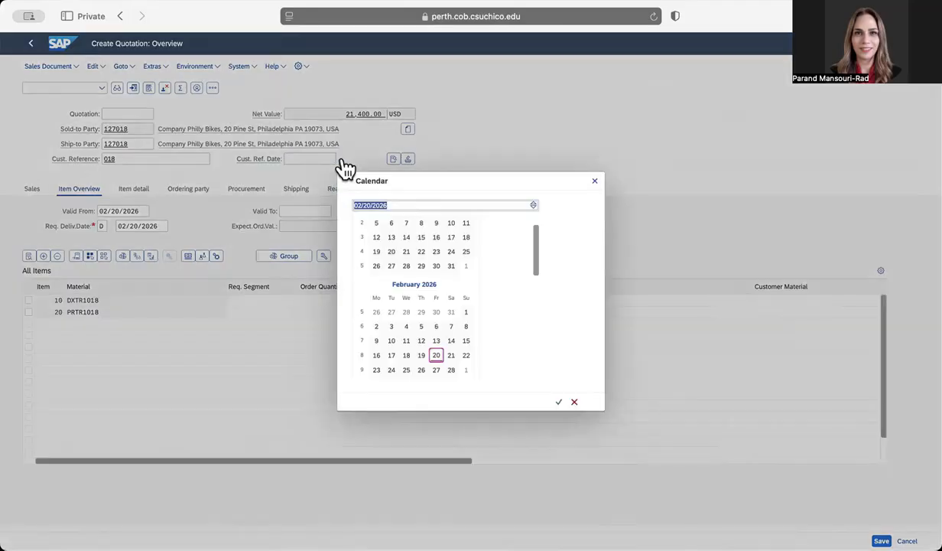
double_click(437, 356)
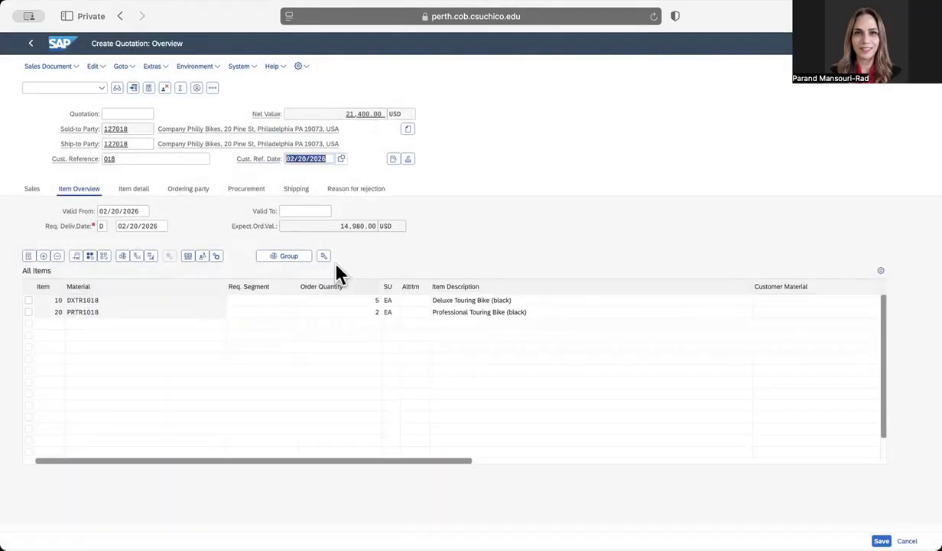
- Set the quotation's Valid To date to 03/20/2026
left_click(303, 211)
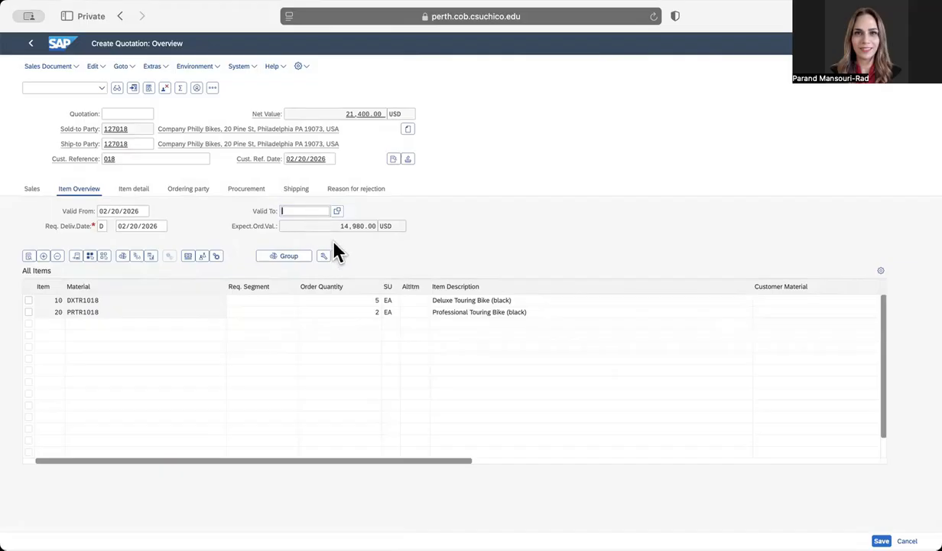
left_click(337, 211)
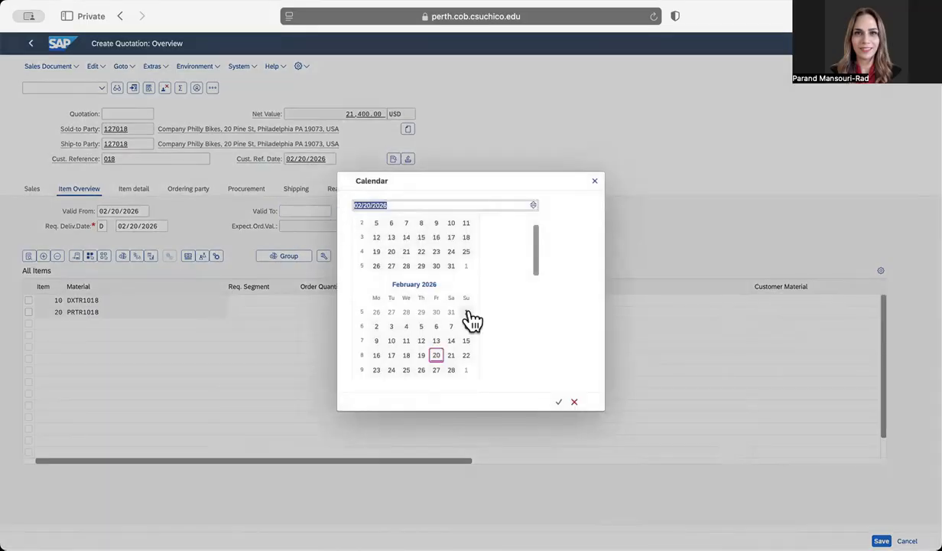
left_click_drag(538, 269, 538, 321)
double_click(436, 299)
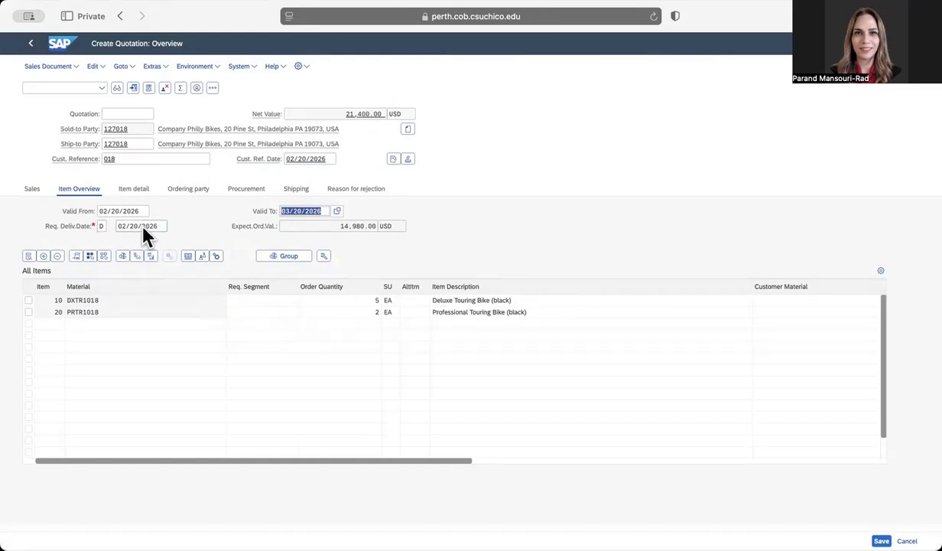
- Set the quotation's requested delivery date to 03/20/2026 and accept the date change
left_click(172, 227)
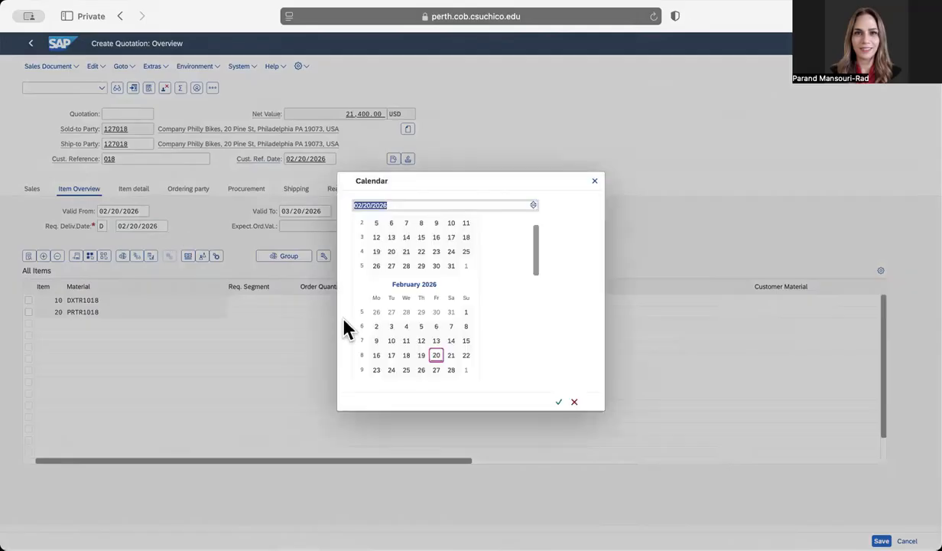
left_click_drag(538, 269, 539, 316)
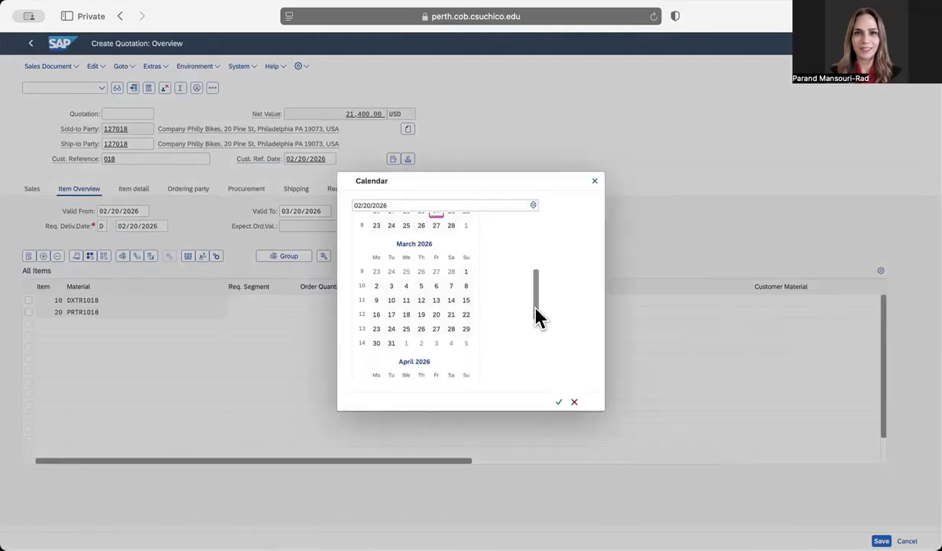
double_click(436, 314)
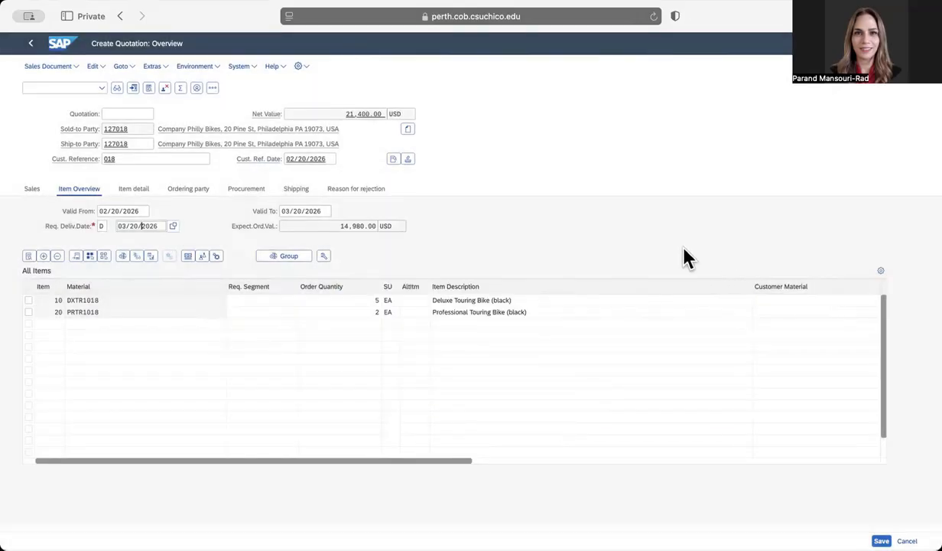
key("Return")
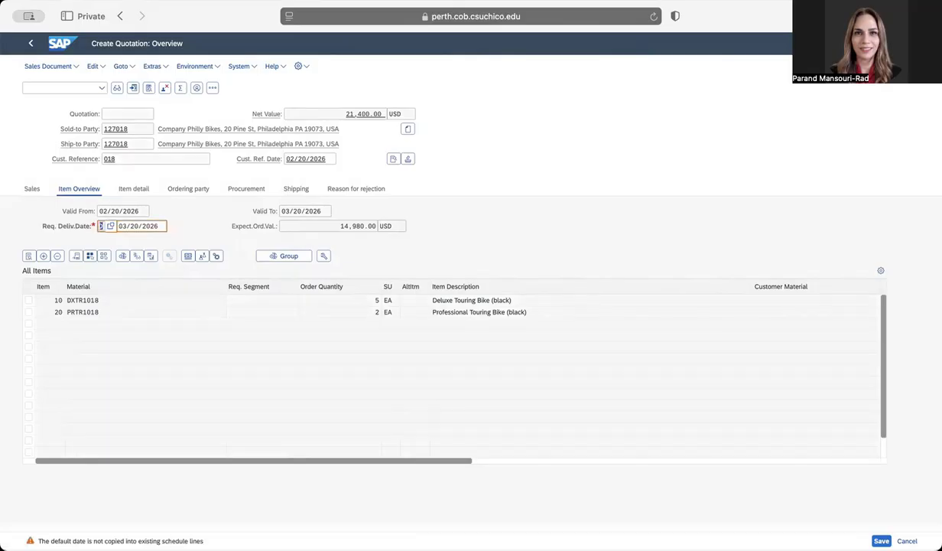
key("Return")
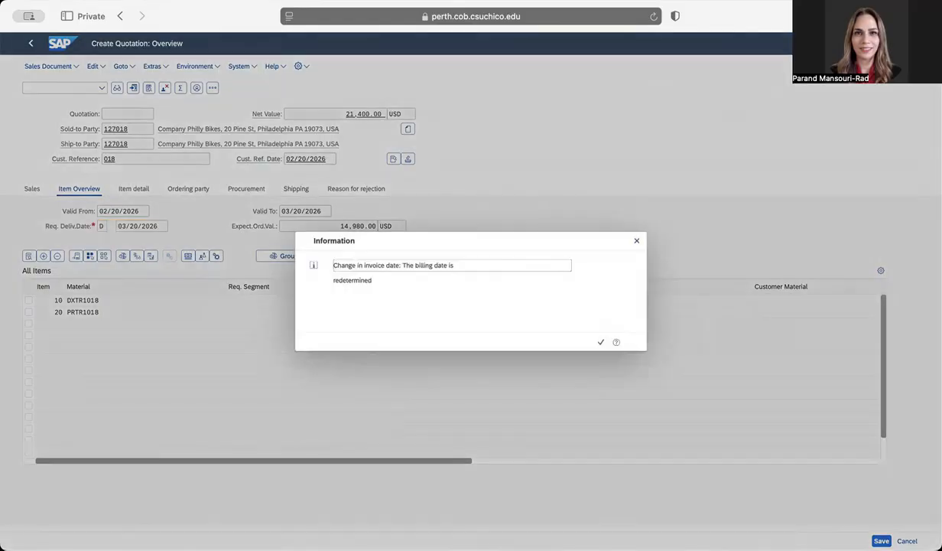
left_click(603, 343)
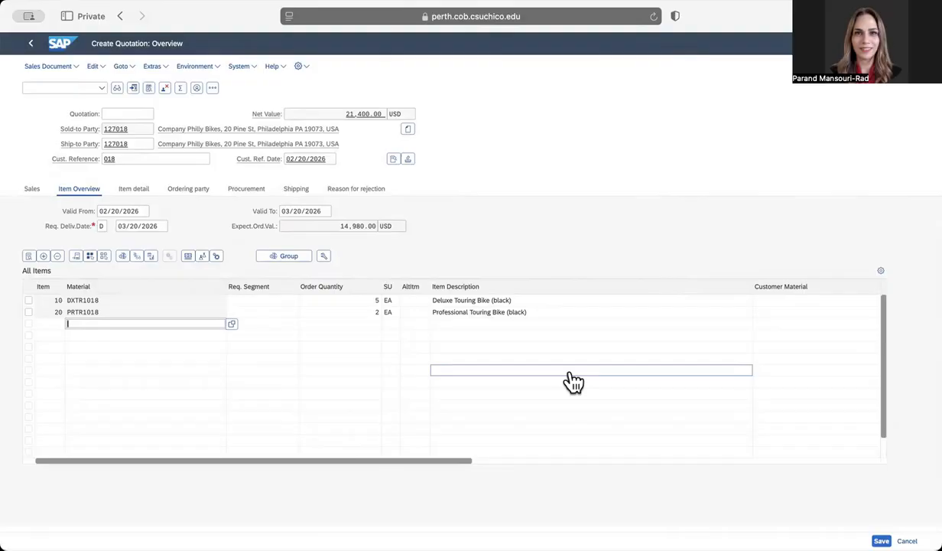
- Add a K004 material discount of 50 to the pricing conditions of item 10, Deluxe Touring Bike (black), and return to the overview
left_click(29, 301)
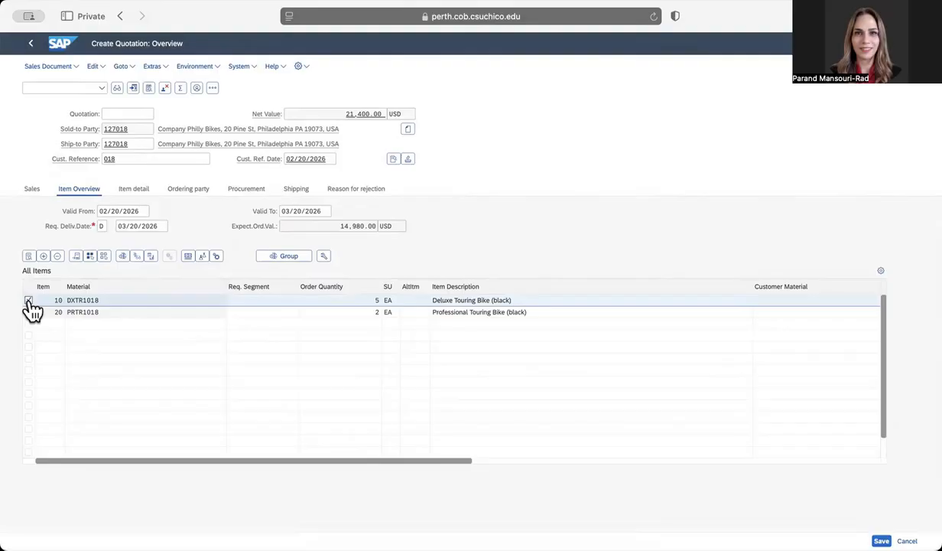
left_click(189, 257)
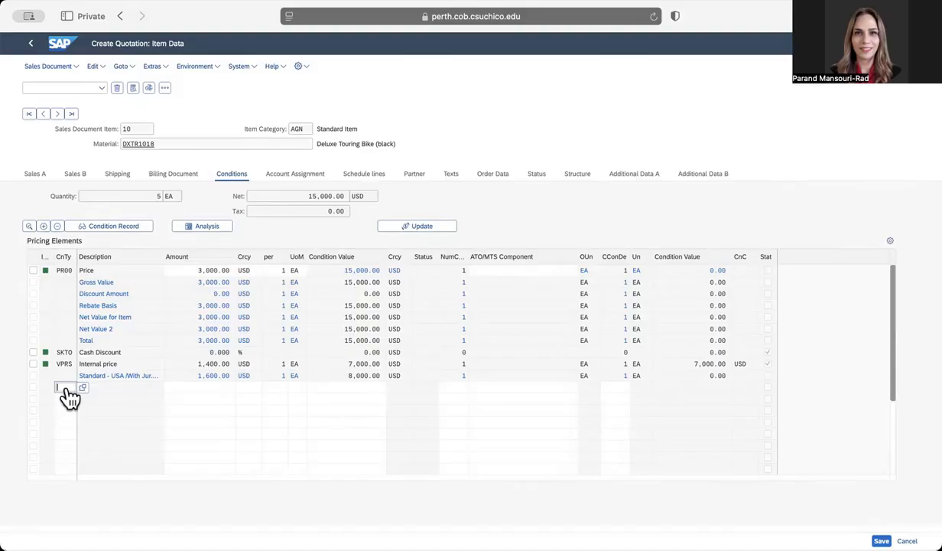
type("k004")
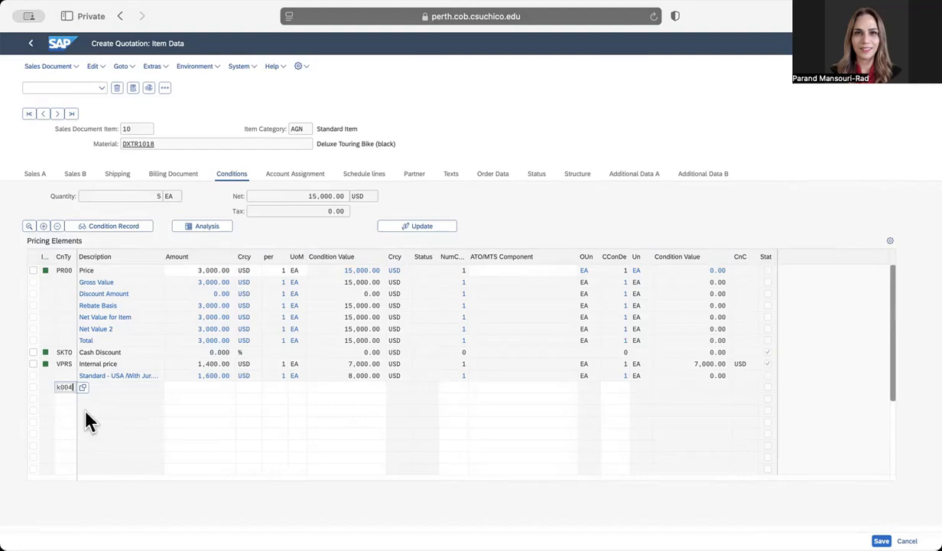
left_click(205, 388)
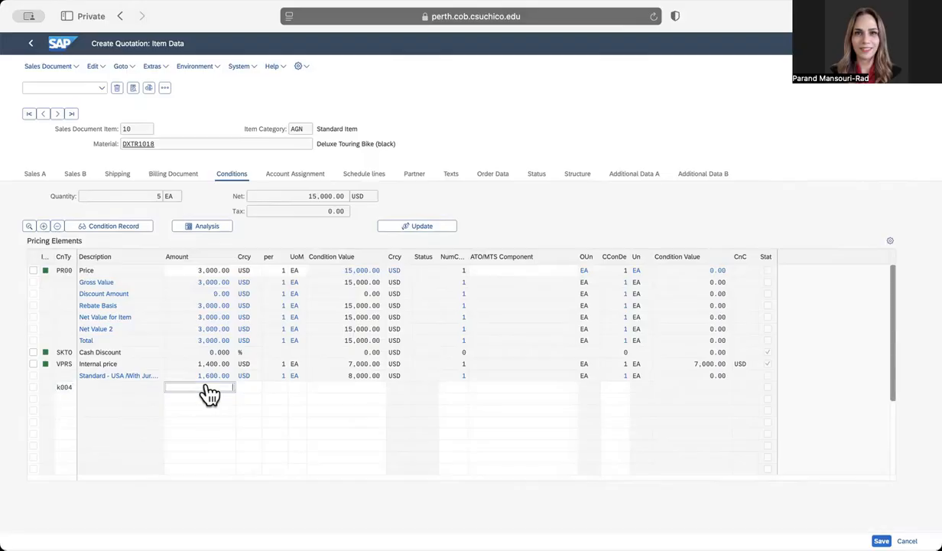
type("50")
key("Return")
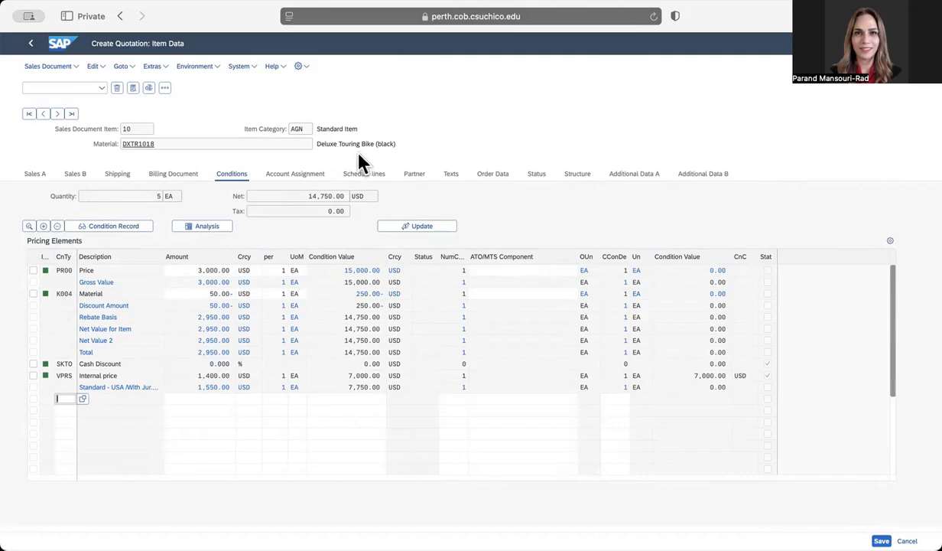
left_click(31, 44)
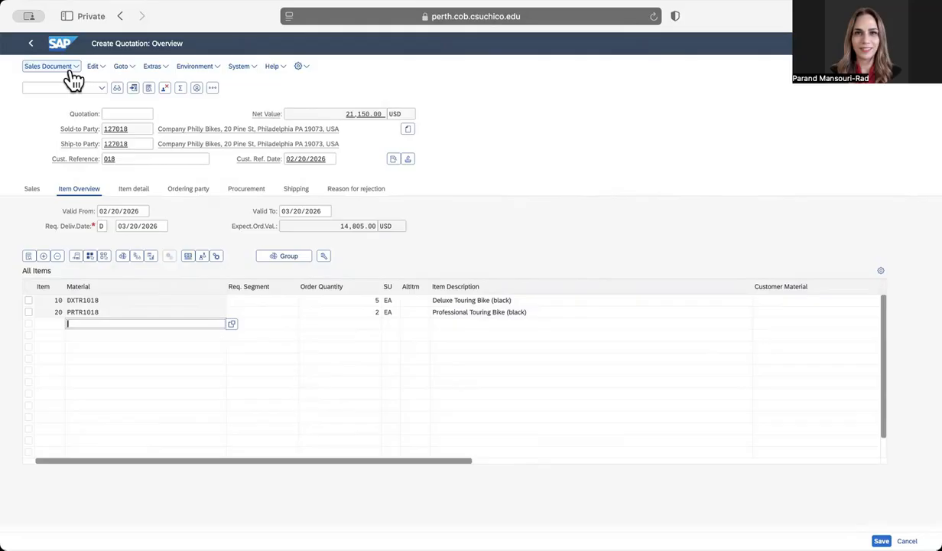
- Add and activate a 5% RA00 discount in the quotation's header pricing conditions and save the quotation
left_click(130, 69)
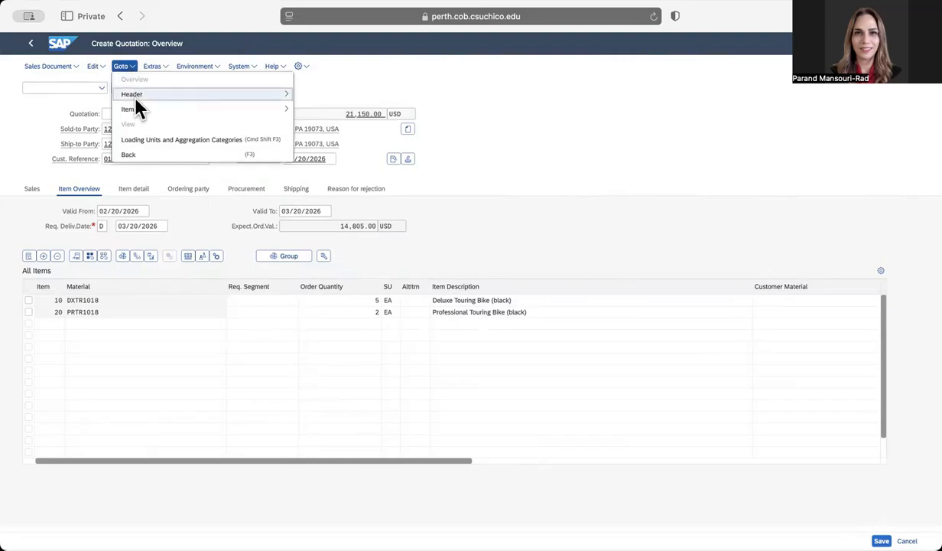
mouse_move(134, 95)
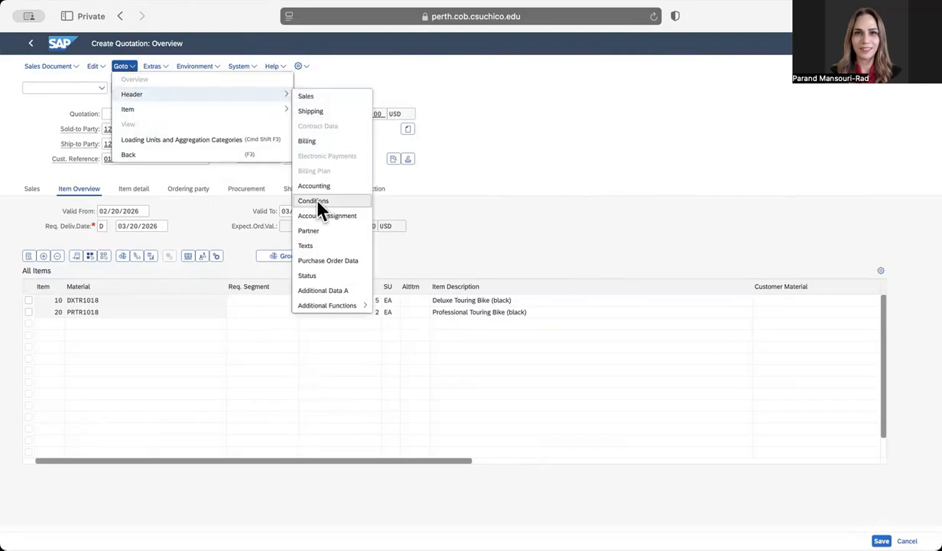
left_click(316, 202)
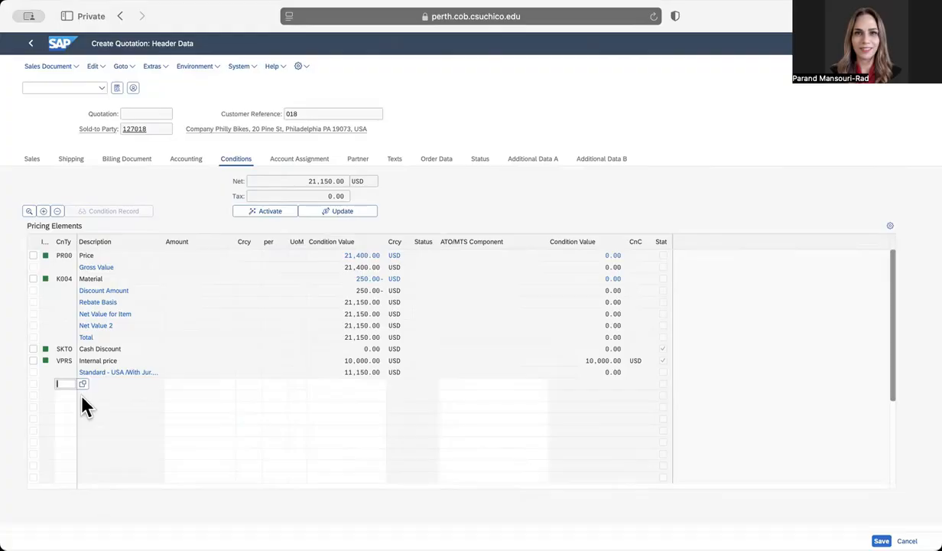
type("RA00")
left_click(188, 391)
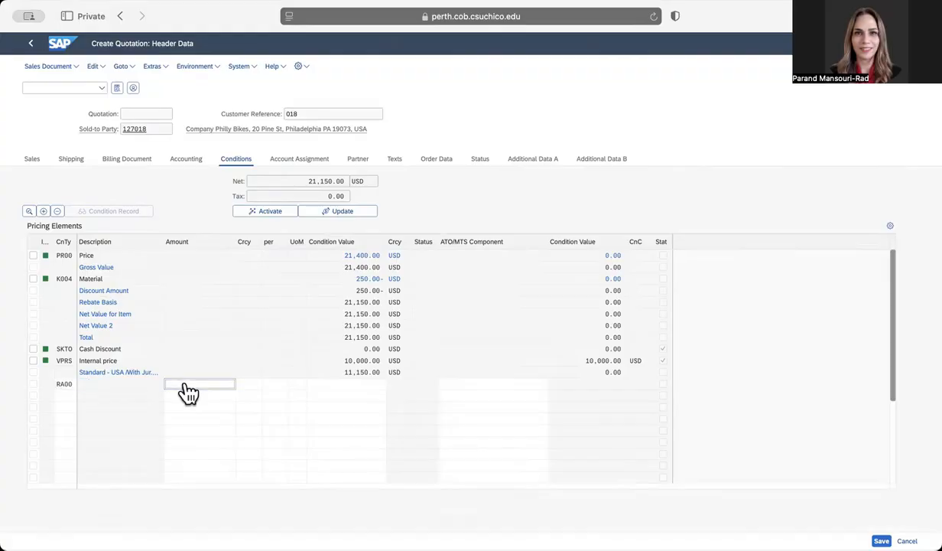
type("5")
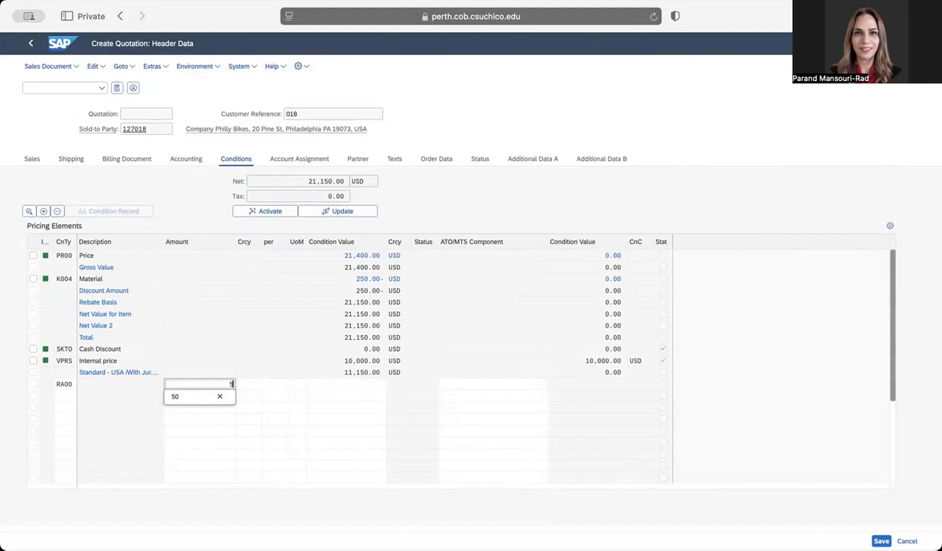
key("Return")
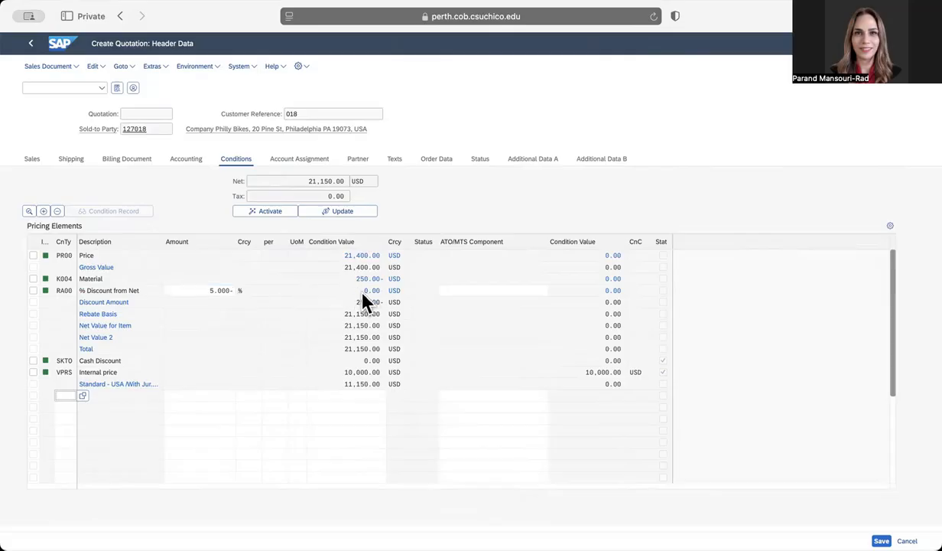
left_click(278, 218)
left_click(882, 541)
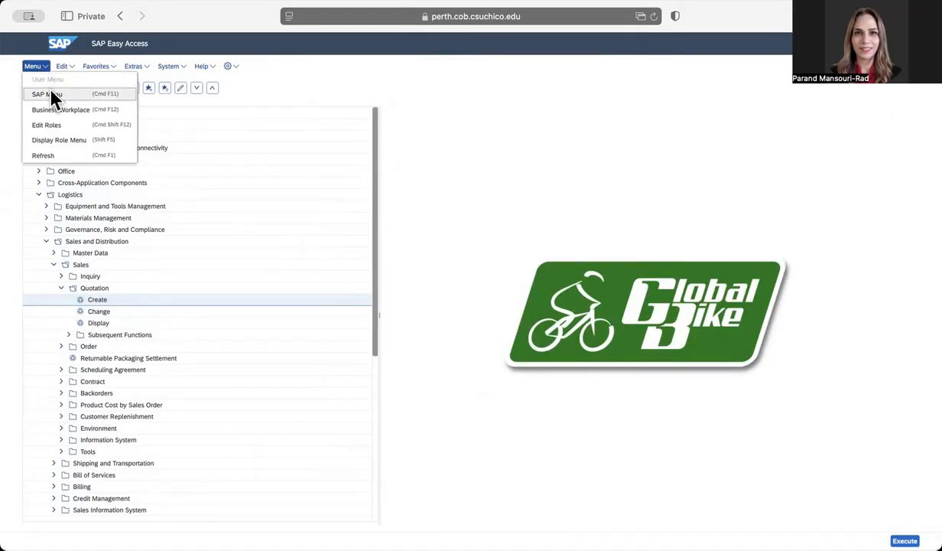
- Reset the SAP menu tree and open the sales order creation transaction in the Sales and Distribution area
left_click(51, 97)
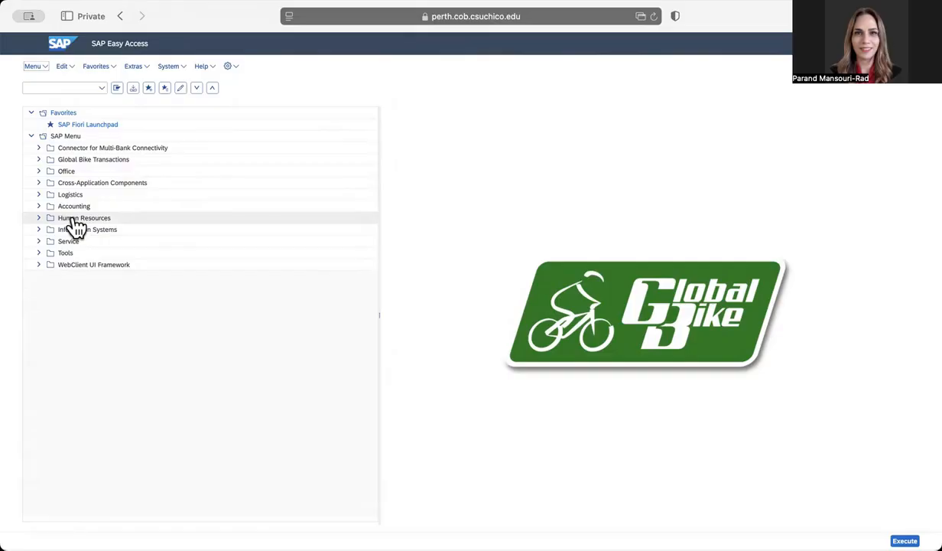
left_click(39, 196)
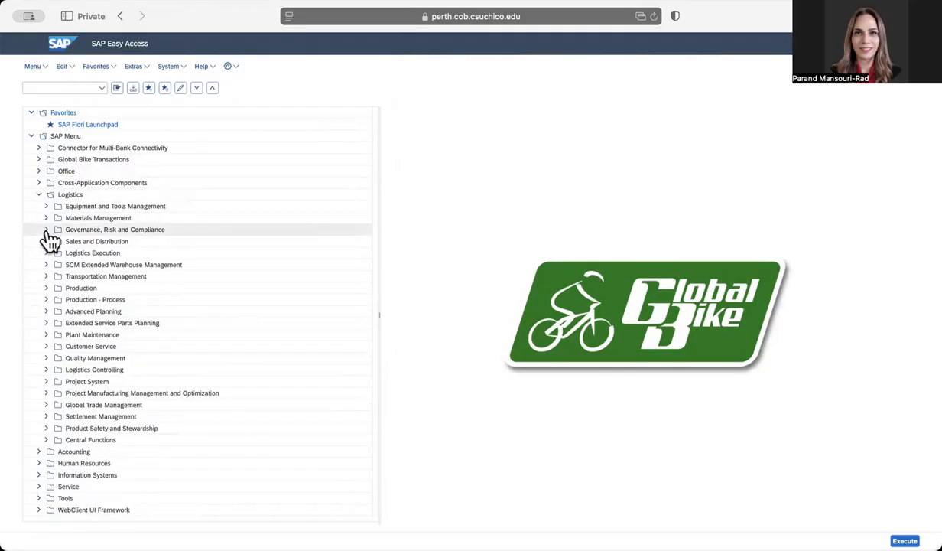
left_click(46, 242)
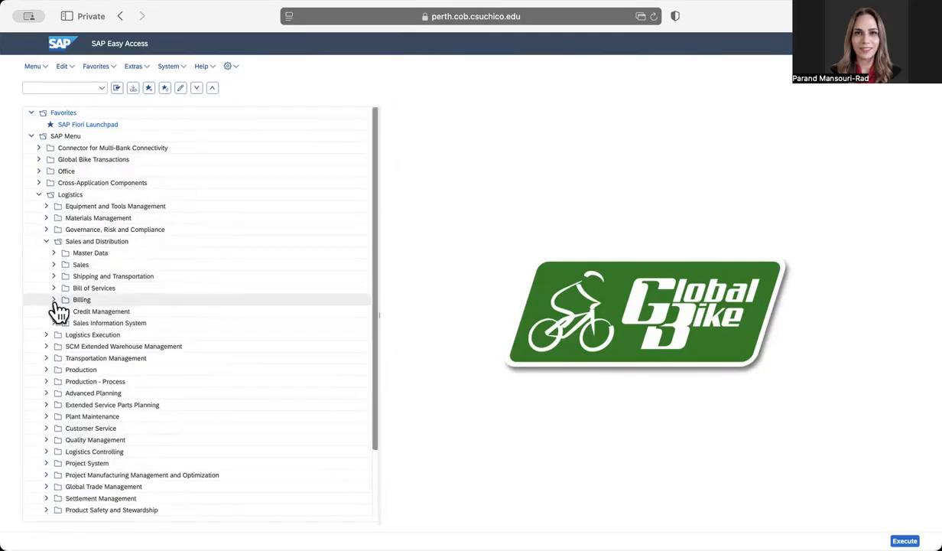
left_click(54, 265)
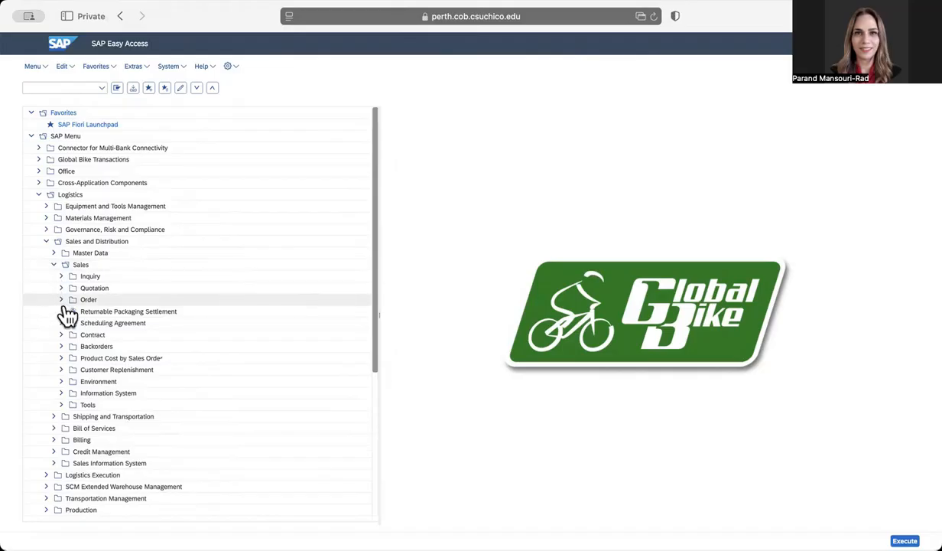
left_click(62, 300)
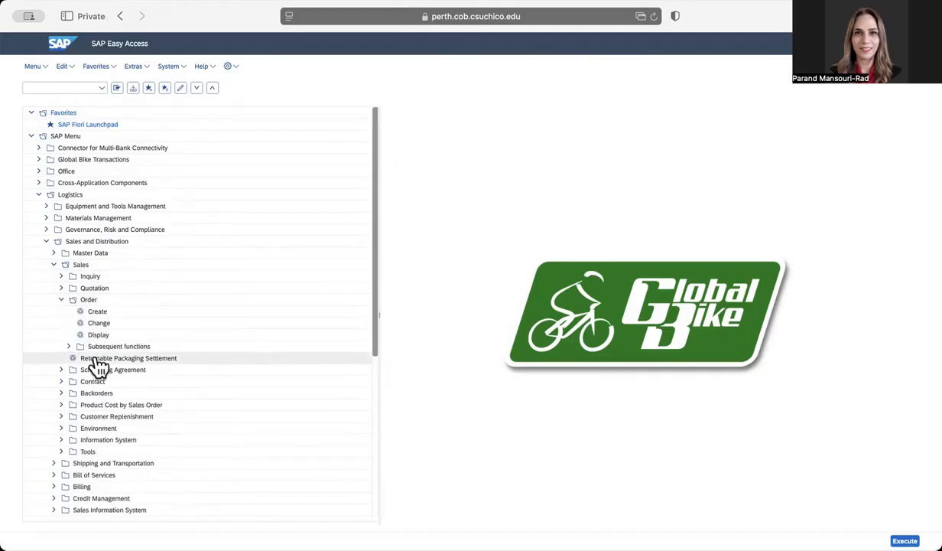
double_click(97, 313)
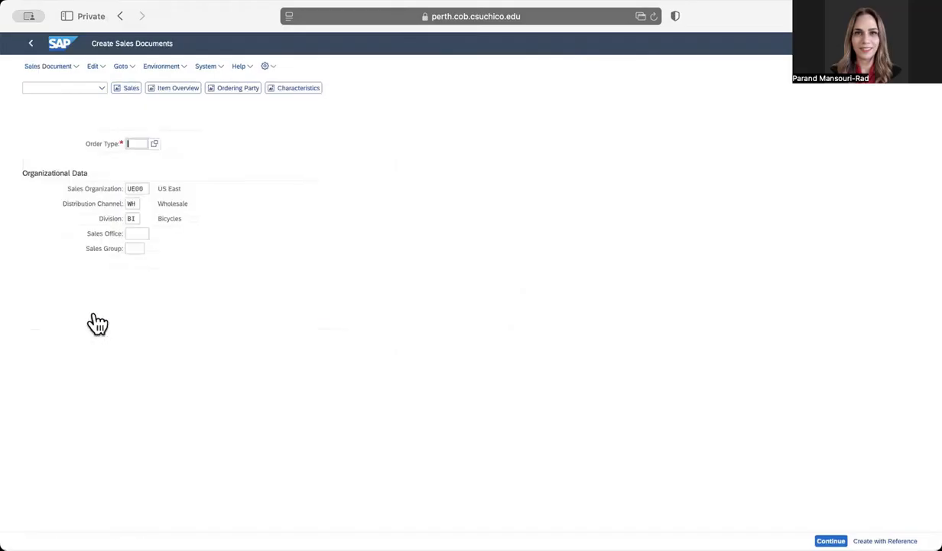
- Create an order of type OR with reference to the saved quotation, finding the quotation by its customer reference number
type("OR")
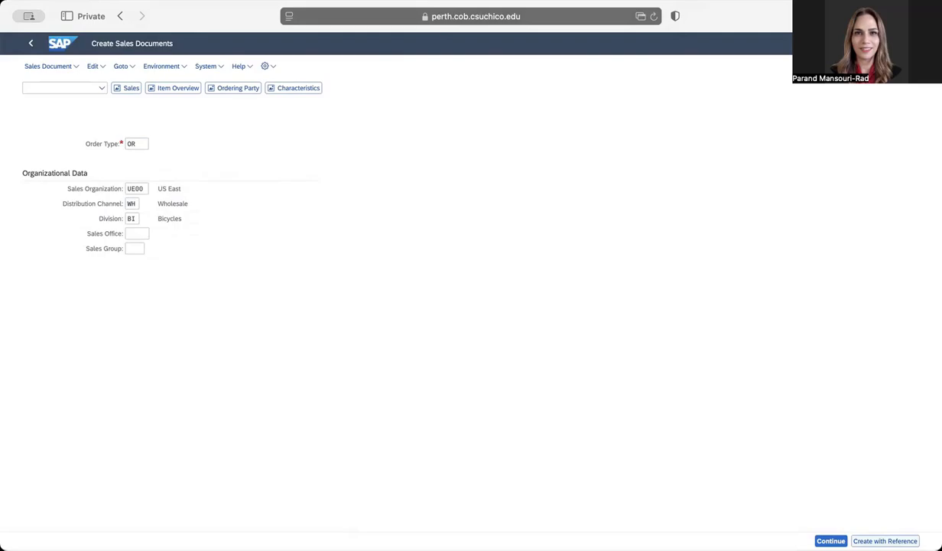
left_click(885, 540)
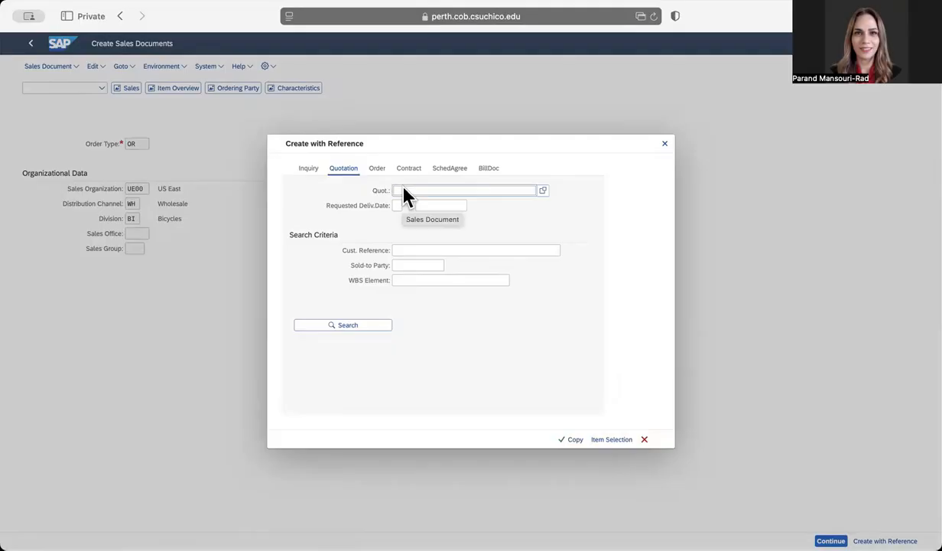
left_click(543, 191)
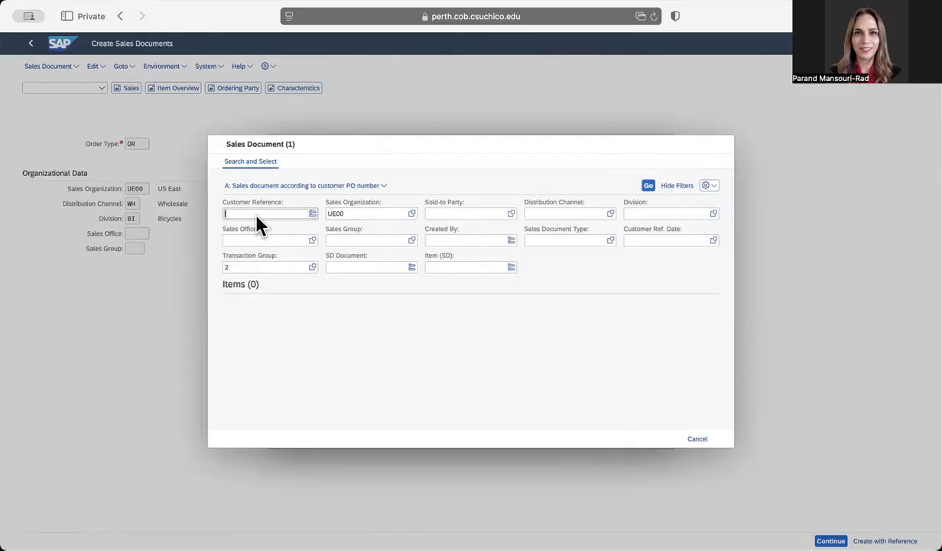
type("018")
left_click(649, 186)
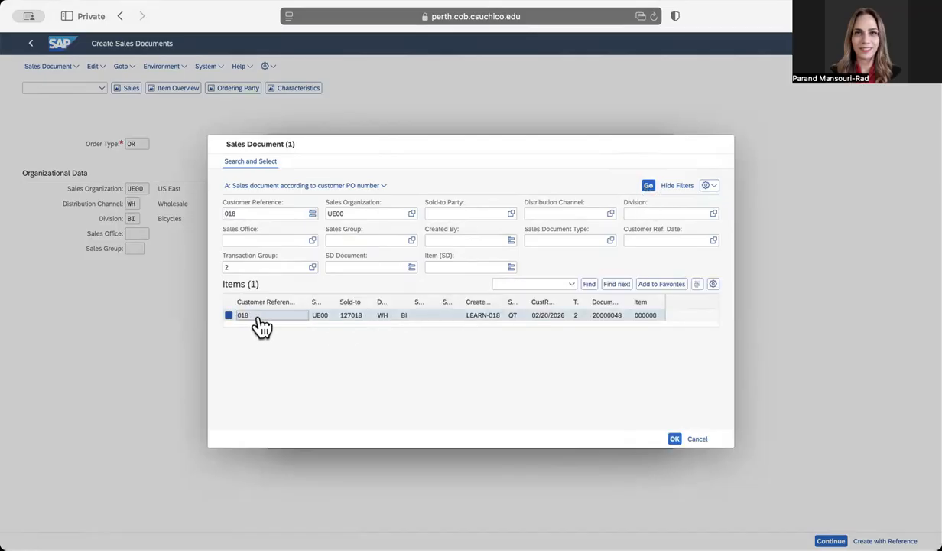
left_click(301, 325)
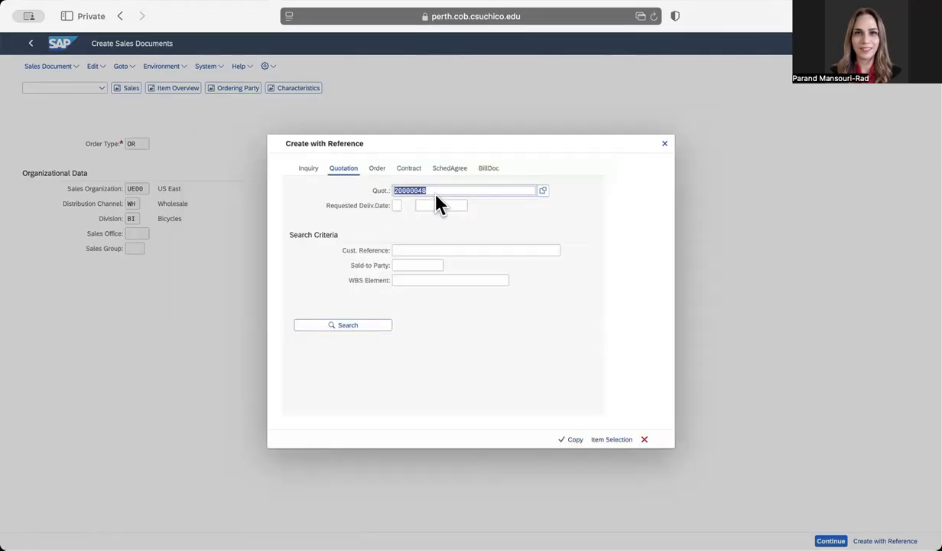
left_click(573, 443)
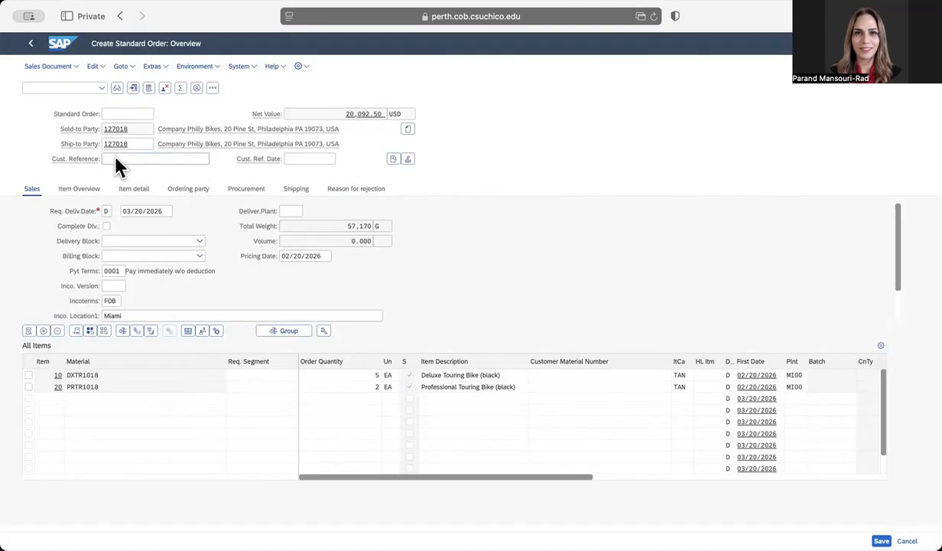
- Enter the customer reference number in the standard order's header and set the customer reference date to 02/20/2026
left_click(119, 160)
type("018")
left_click(529, 159)
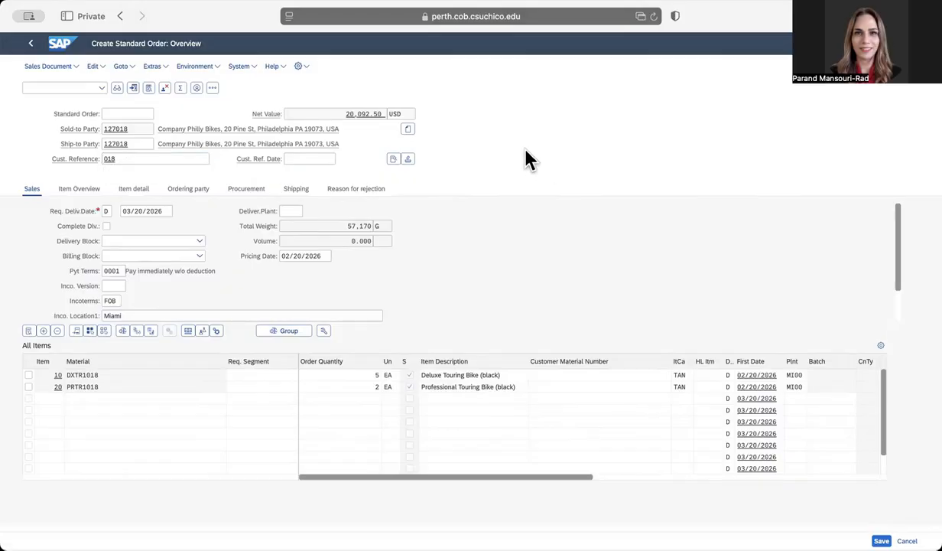
left_click(306, 160)
left_click(342, 159)
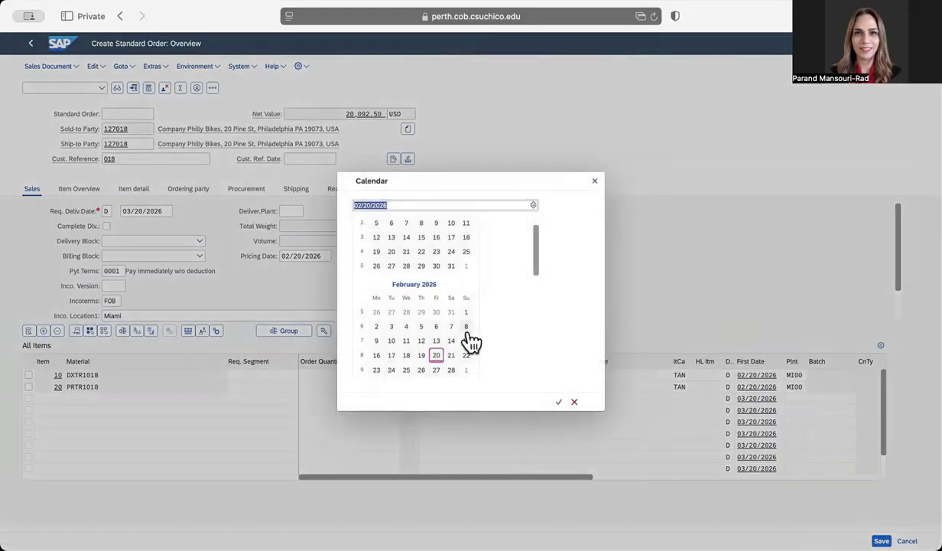
left_click(433, 354)
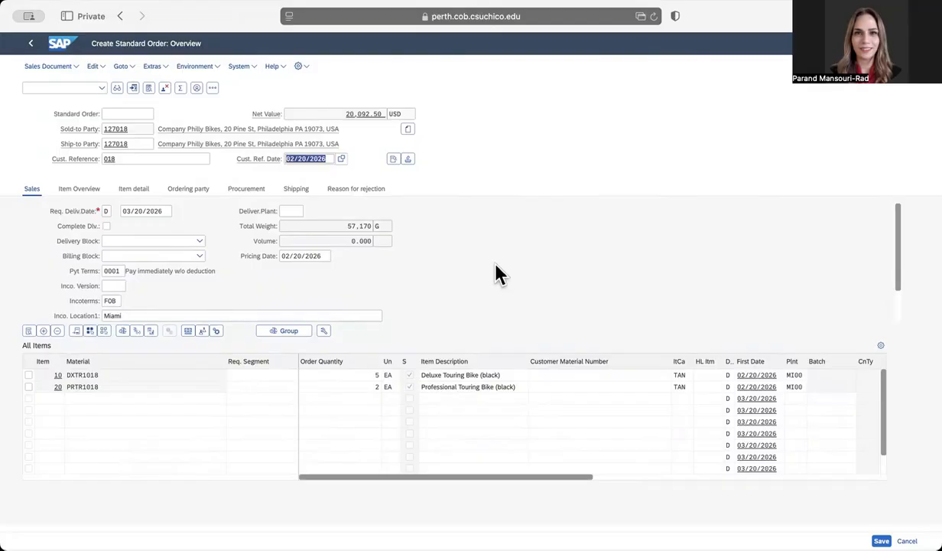
scroll(496, 272, "down", 3)
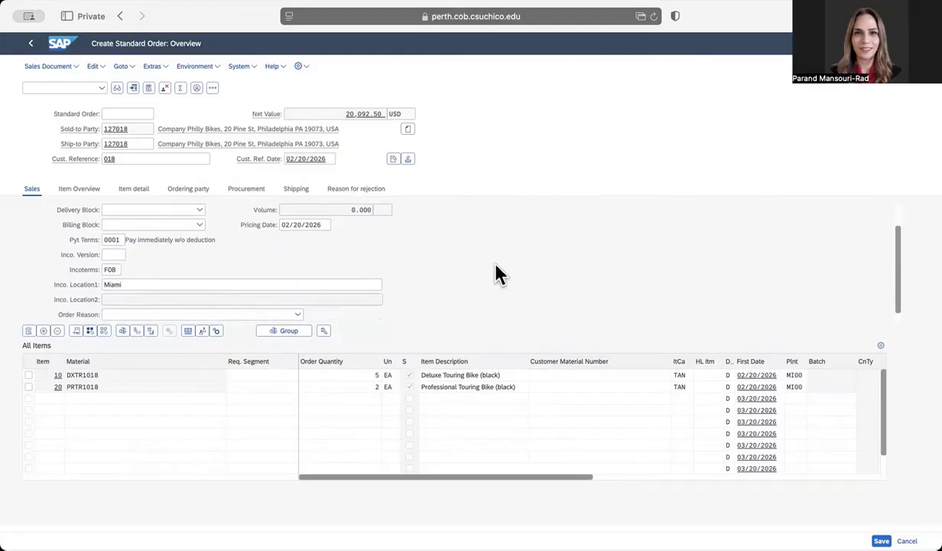
scroll(495, 272, "up", 3)
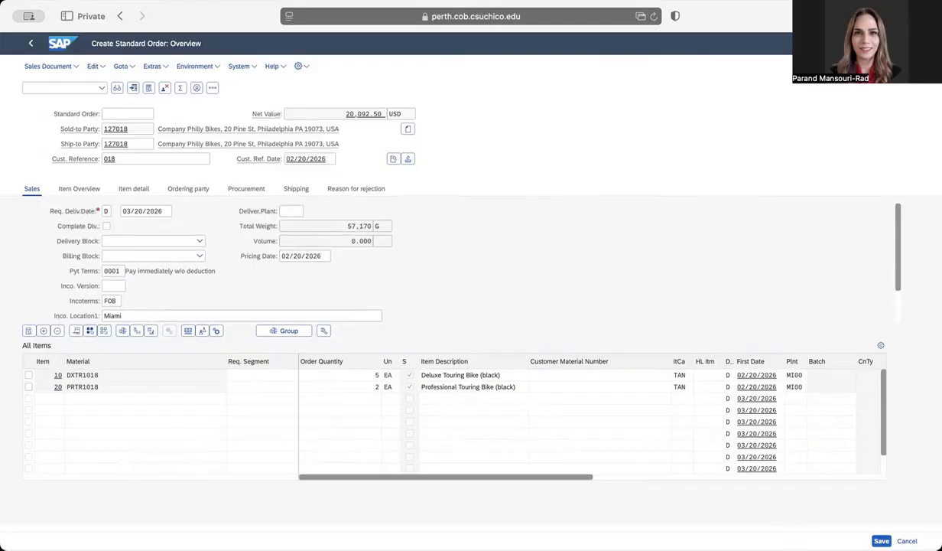